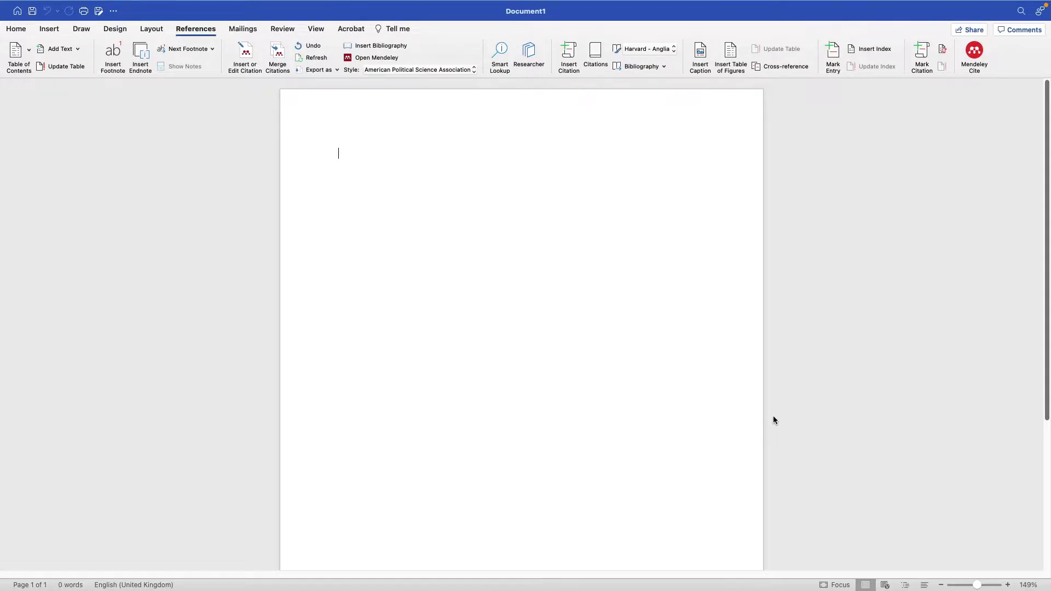
# Write 'This is the first sentence of my document.' with the caret left before the full stop
pyautogui.write('This is the first sen')
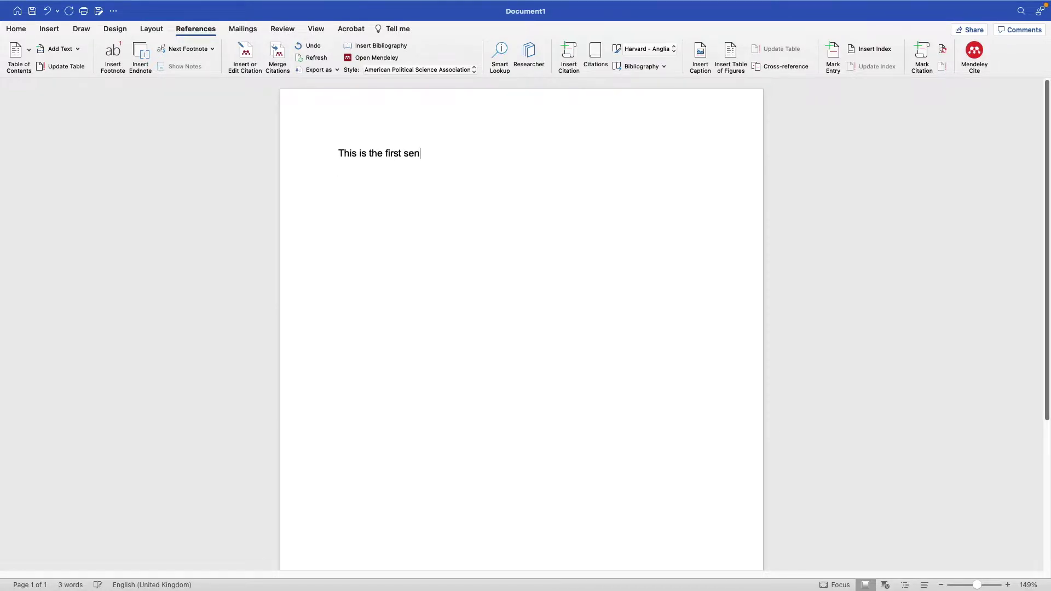
pyautogui.write('tence of my document.')
pyautogui.write('(refere')
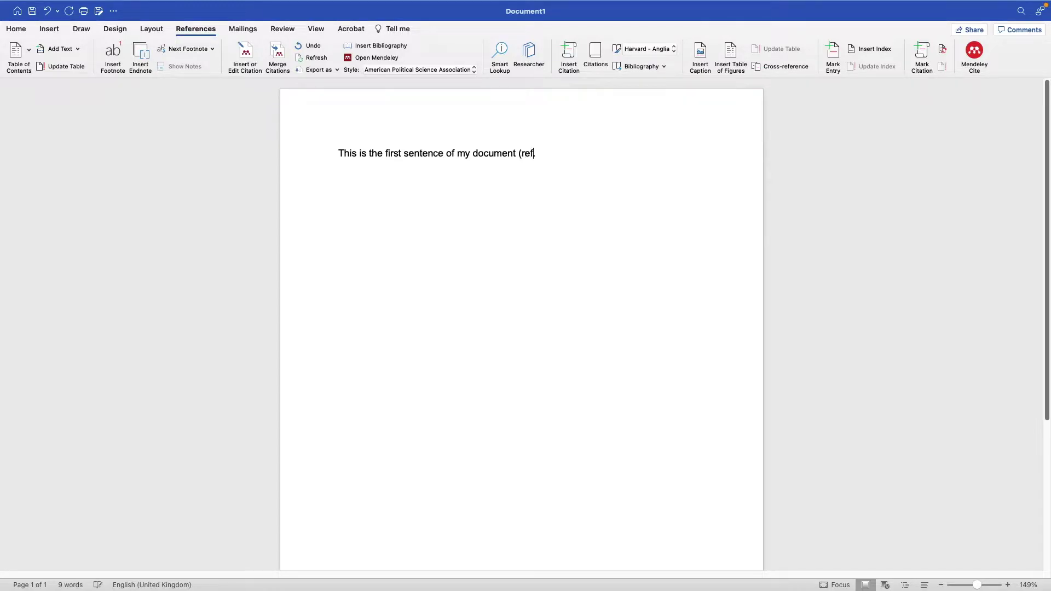
pyautogui.press('BackSpace')
pyautogui.press('BackSpace')
pyautogui.write('nce)')
pyautogui.press('BackSpace')
pyautogui.press('BackSpace')
pyautogui.press('BackSpace')
pyautogui.press('BackSpace')
pyautogui.press('BackSpace')
pyautogui.press('BackSpace')
pyautogui.press('BackSpace')
pyautogui.press('BackSpace')
pyautogui.press('BackSpace')
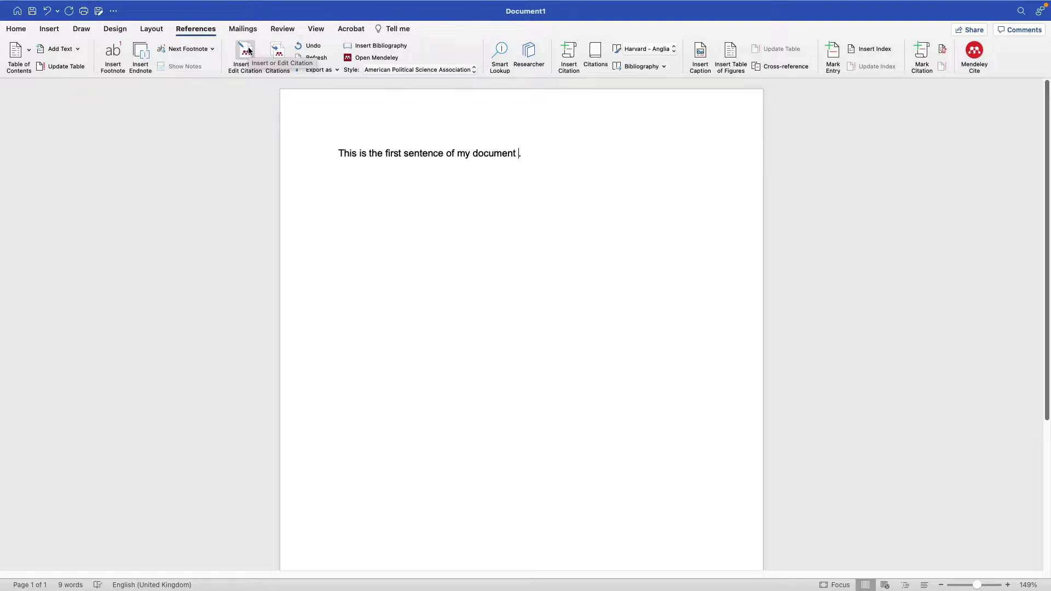
# Insert a Mendeley citation for Budlender 2000 after the first sentence
pyautogui.click(249, 51)
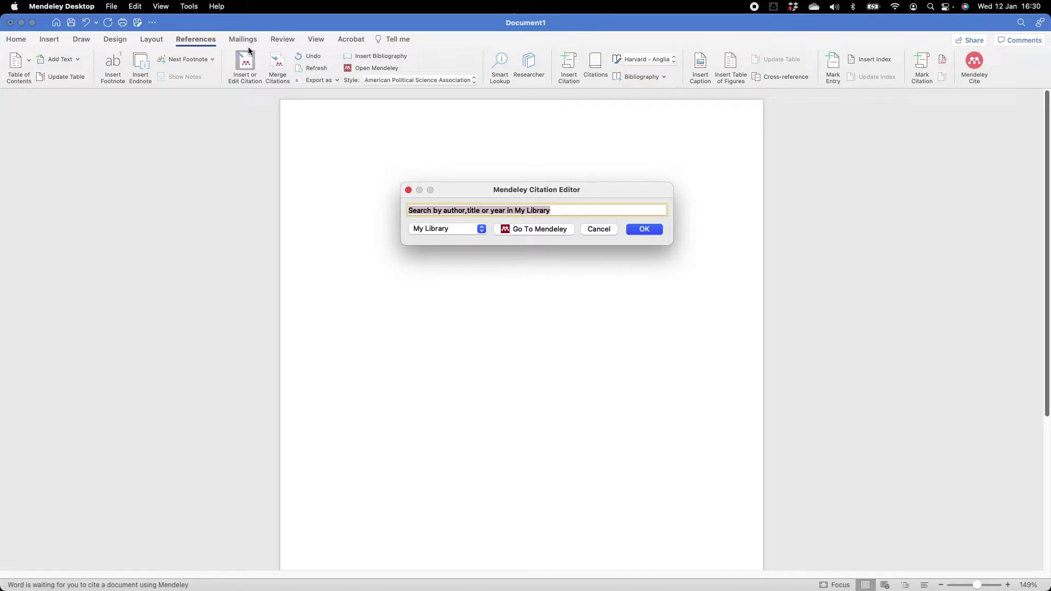
pyautogui.write('bud')
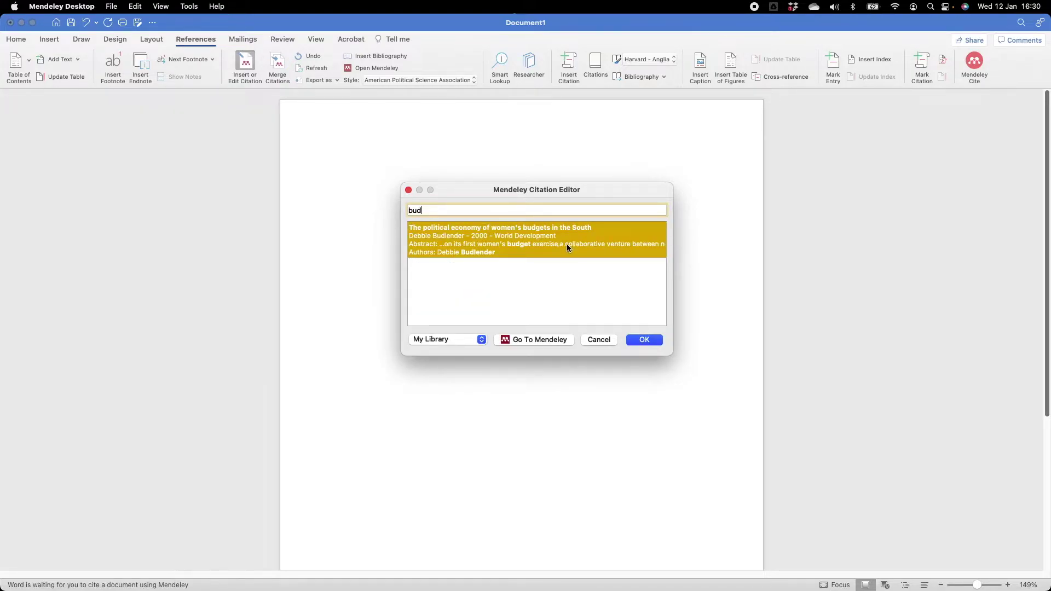
pyautogui.click(567, 244)
pyautogui.click(655, 229)
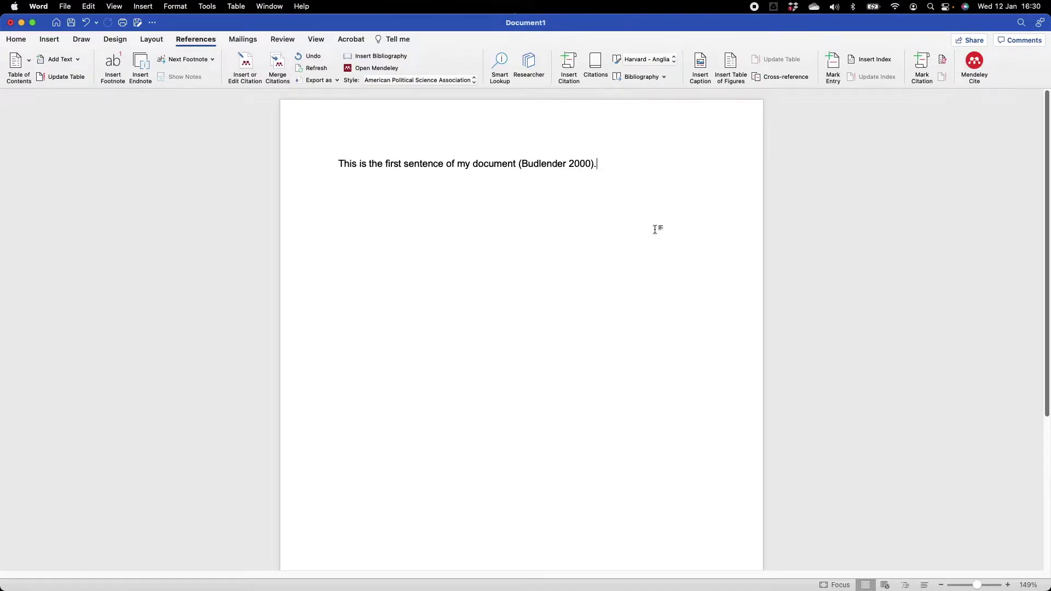
# Add 'This is the second sentence of my document' citing UN Women 2020, then begin 'According to'
pyautogui.press('Return')
pyautogui.press('Return')
pyautogui.write('This is the second sentence of m')
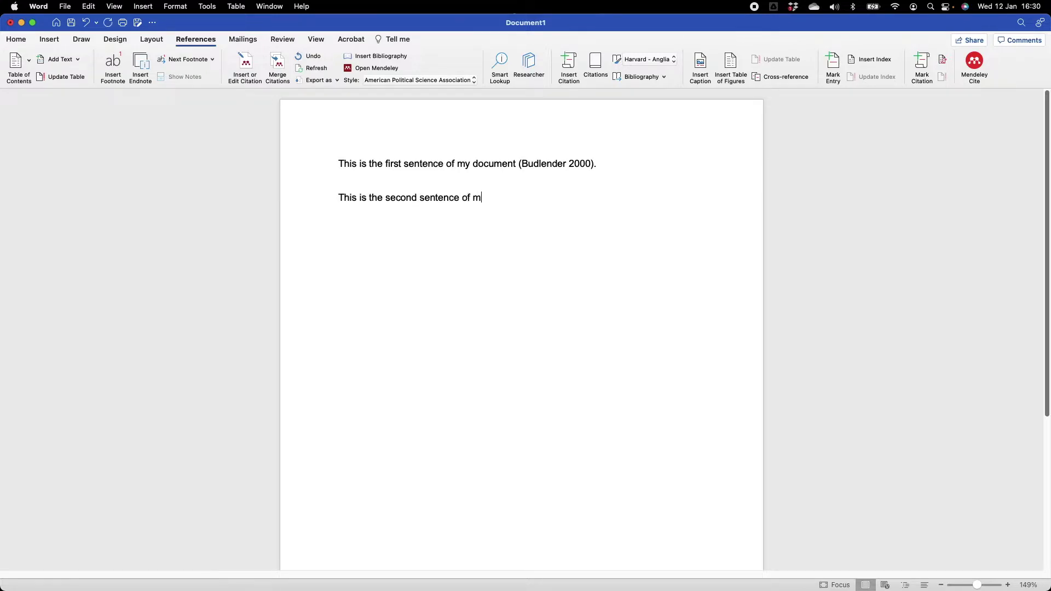
pyautogui.write('y document')
pyautogui.click(247, 64)
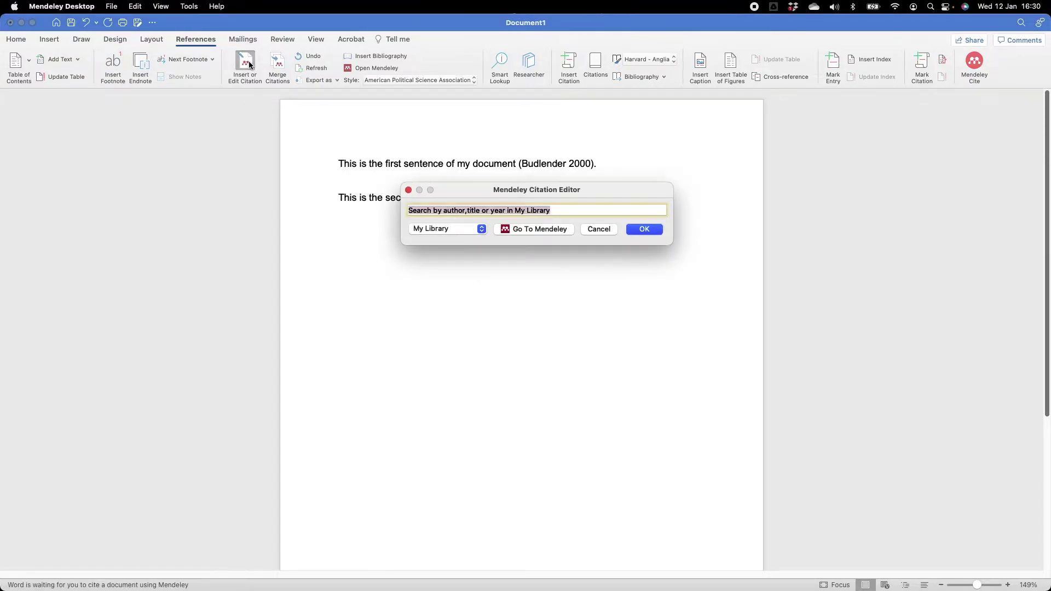
pyautogui.write('un women')
pyautogui.click(488, 232)
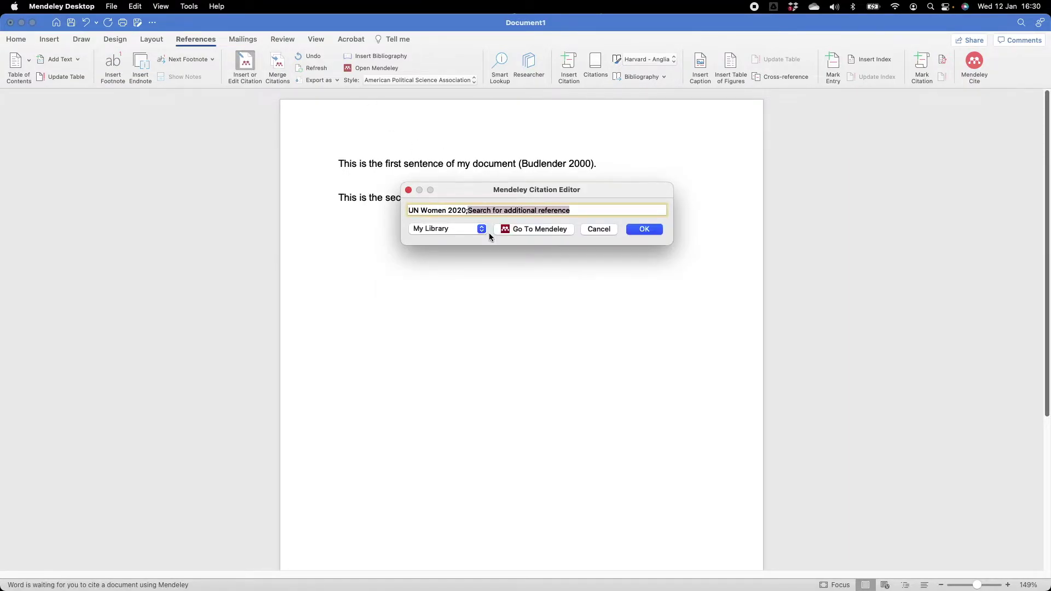
pyautogui.click(643, 230)
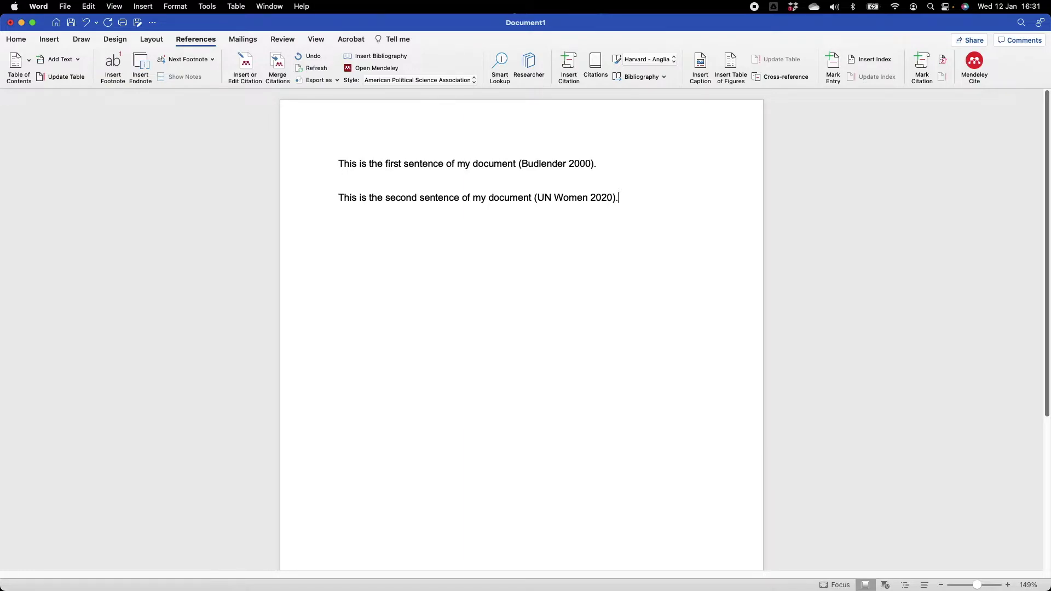
pyautogui.write('According to')
# Cite Friese 2012 after 'According to' and finish with 'this is an important document.'
pyautogui.click(243, 64)
pyautogui.write('frie')
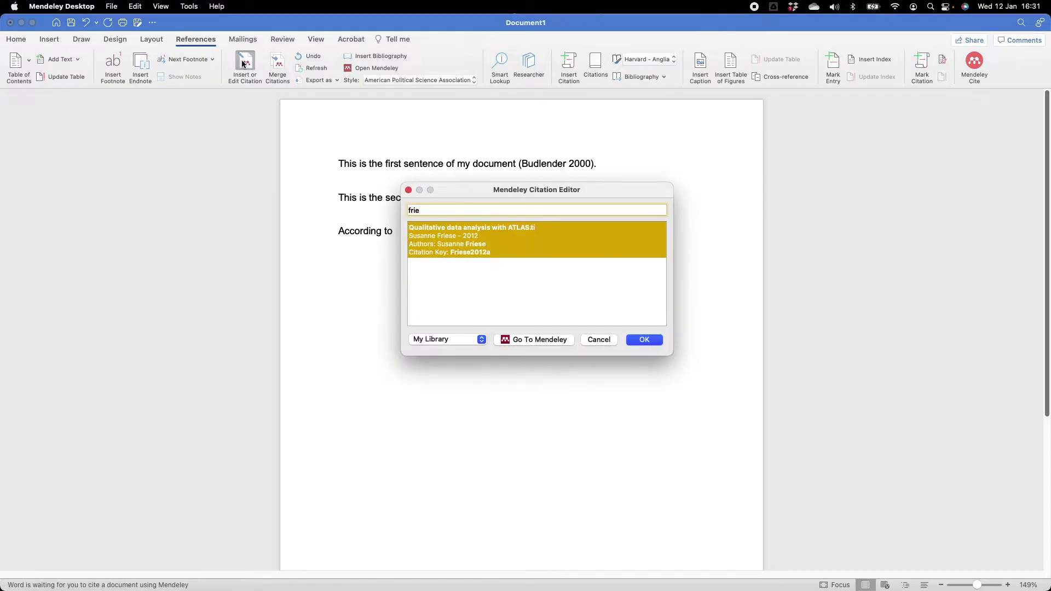
pyautogui.press('Return')
pyautogui.press('Return')
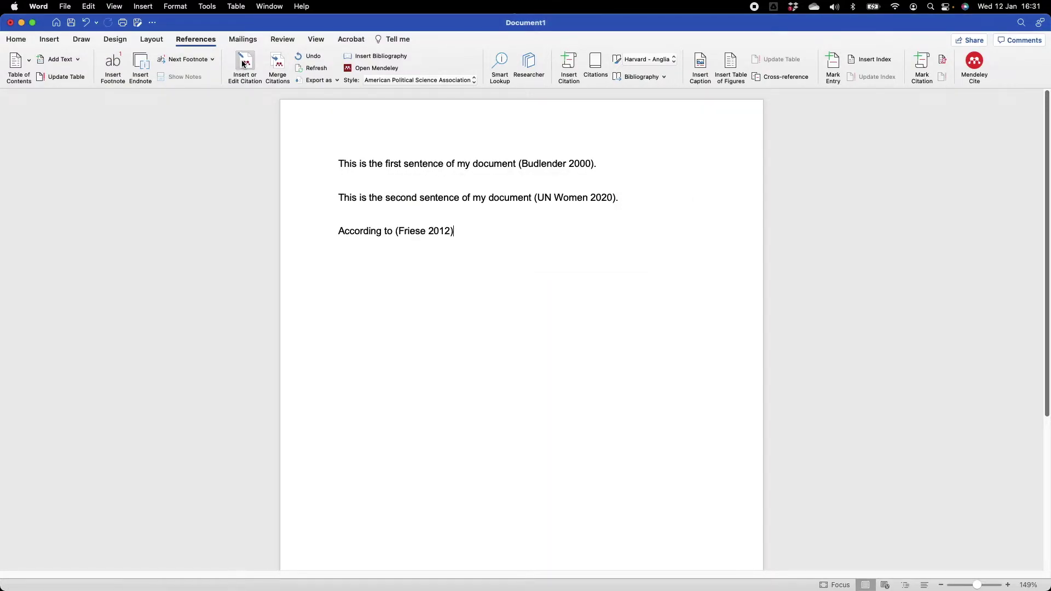
pyautogui.write('thsi')
pyautogui.press('BackSpace')
pyautogui.press('BackSpace')
pyautogui.press('BackSpace')
pyautogui.write('his is an important document.')
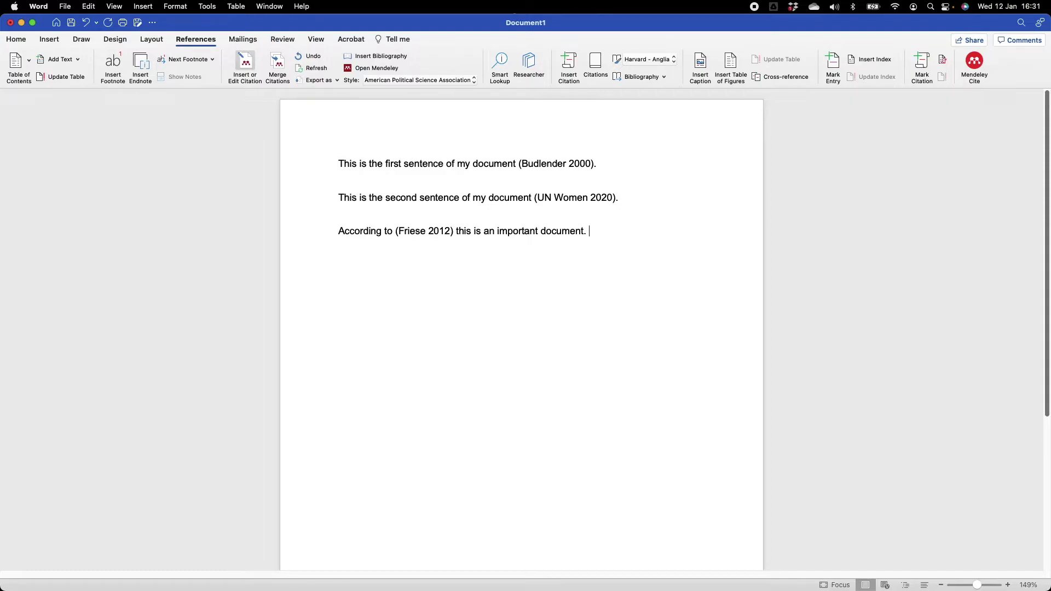
pyautogui.click(398, 230)
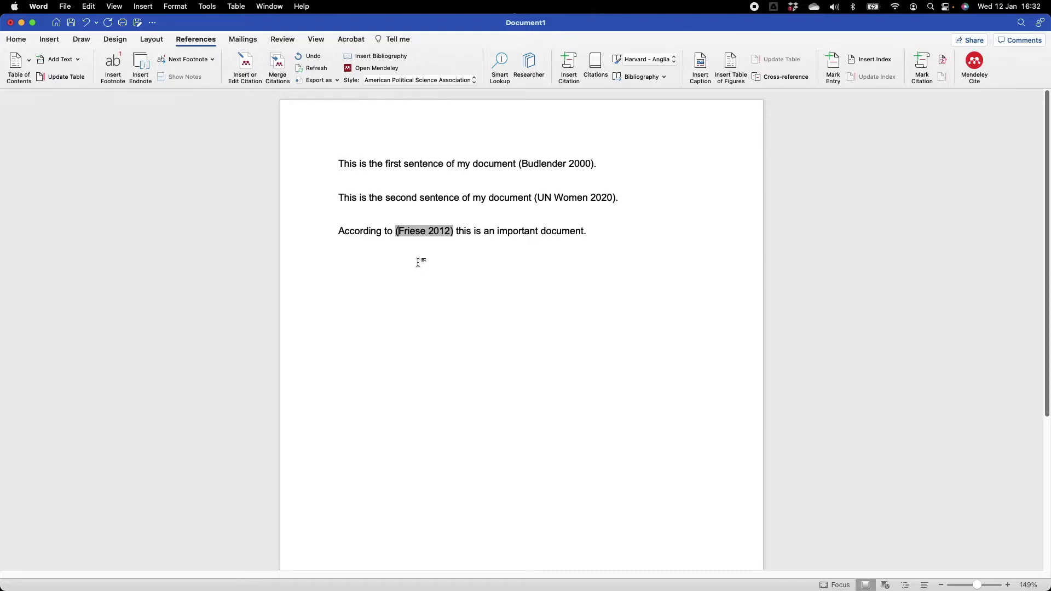
# Manually edit the Friese citation so it reads Friese (2012)
pyautogui.press('BackSpace')
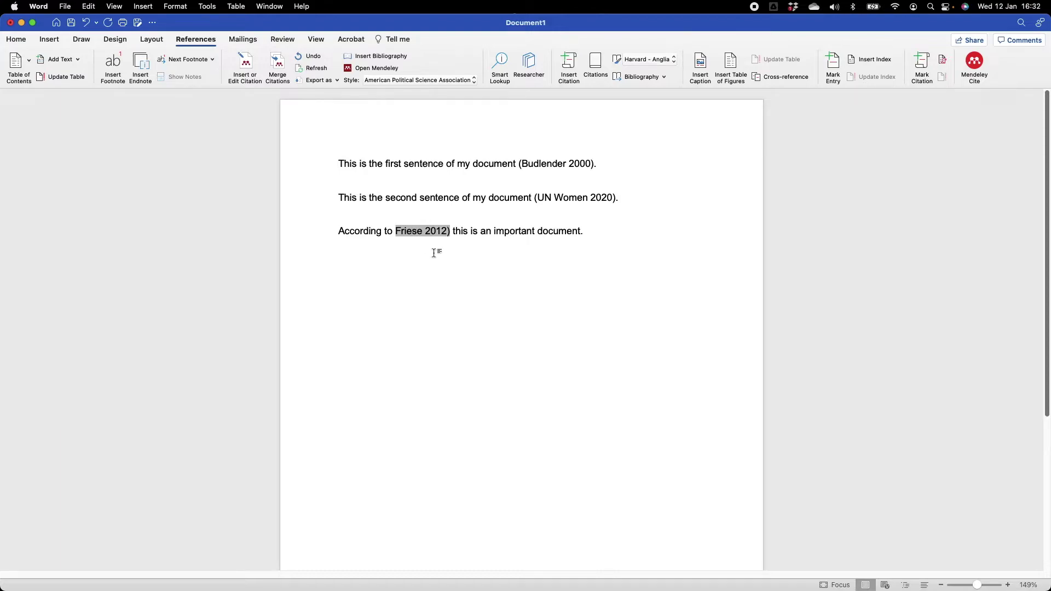
pyautogui.click(426, 231)
pyautogui.write('(')
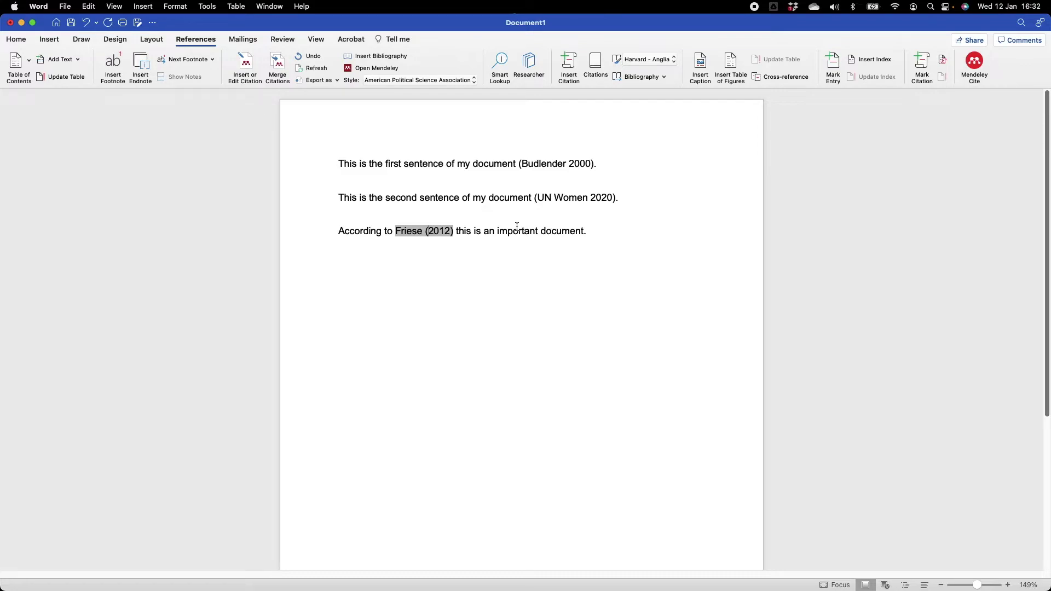
# Undo the manual edit so the citation returns to (Friese 2012), dismissing Word's warning
pyautogui.click(517, 226)
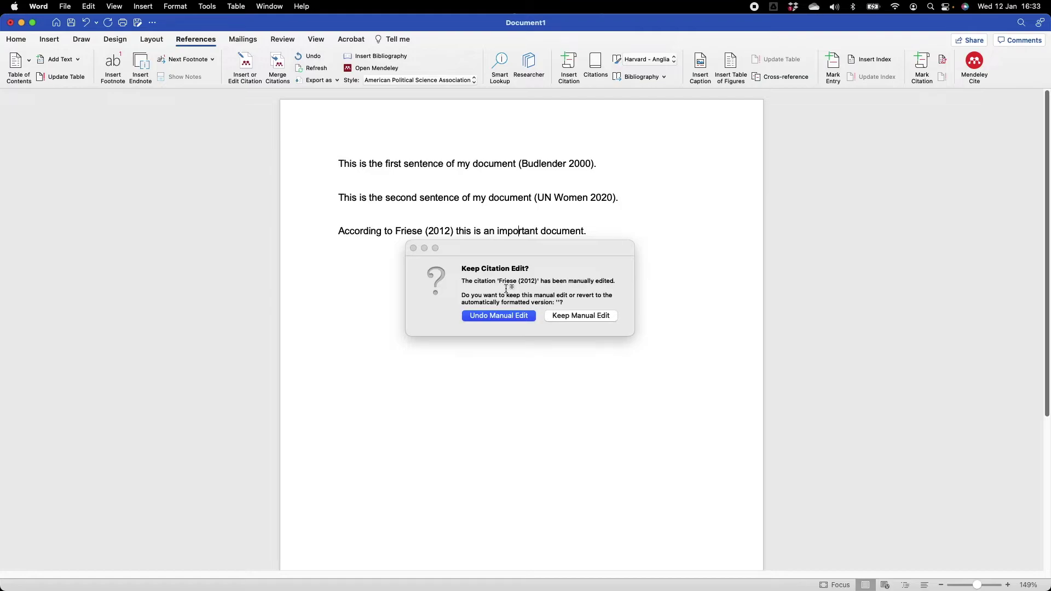
pyautogui.click(509, 316)
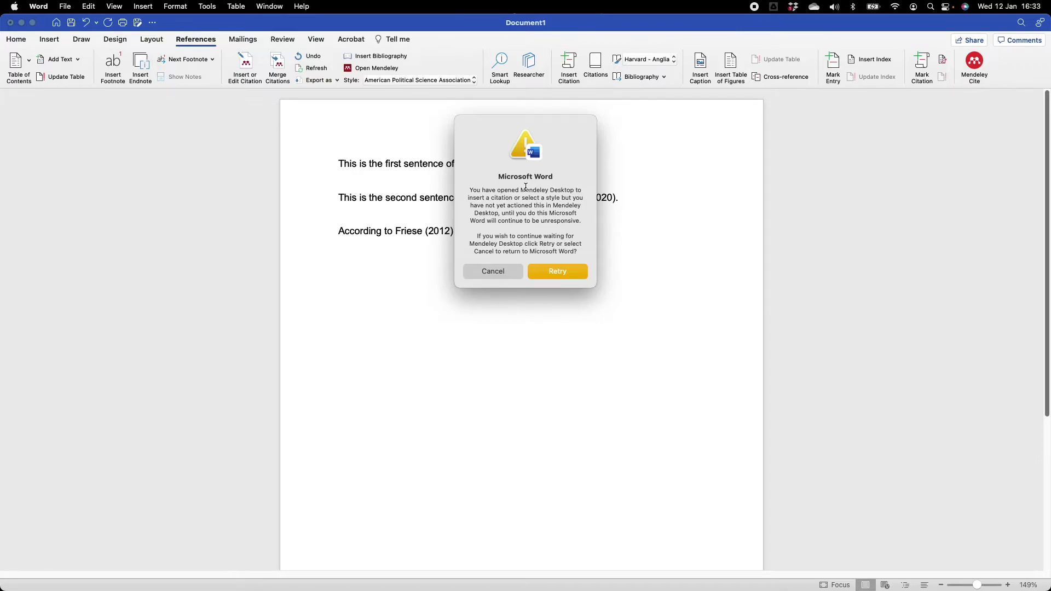
pyautogui.click(559, 270)
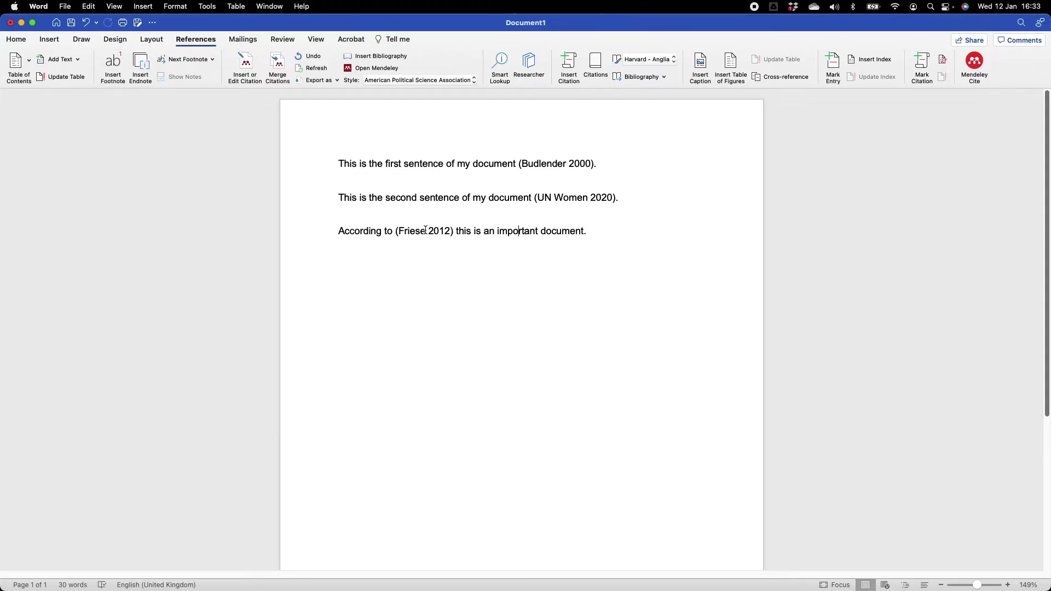
# Copy the Friese name and paste it before the citation, giving 'According to Friese (Friese 2012)'
pyautogui.click(415, 232)
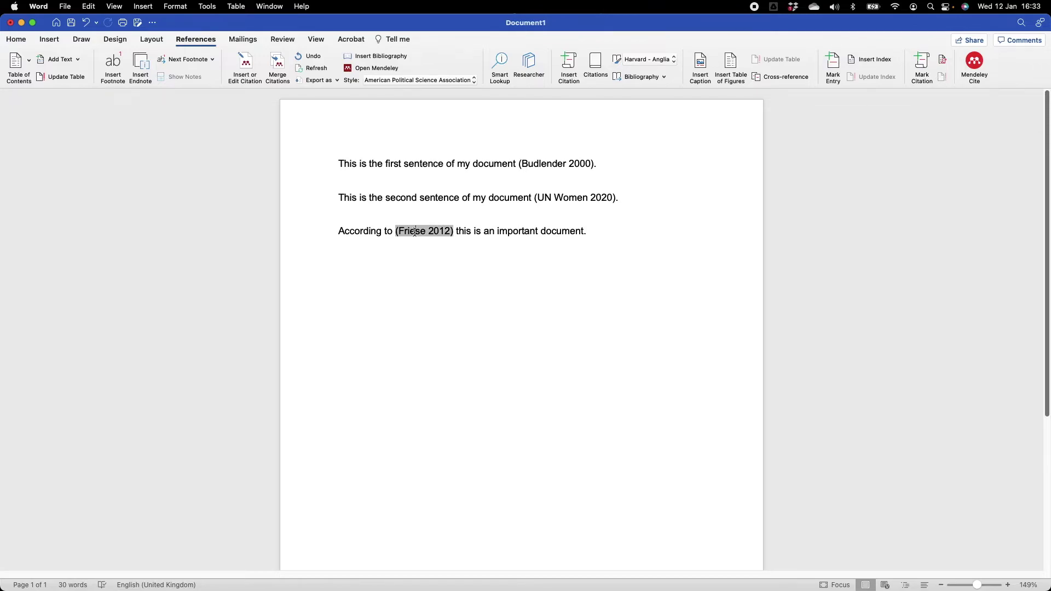
pyautogui.rightClick(414, 231)
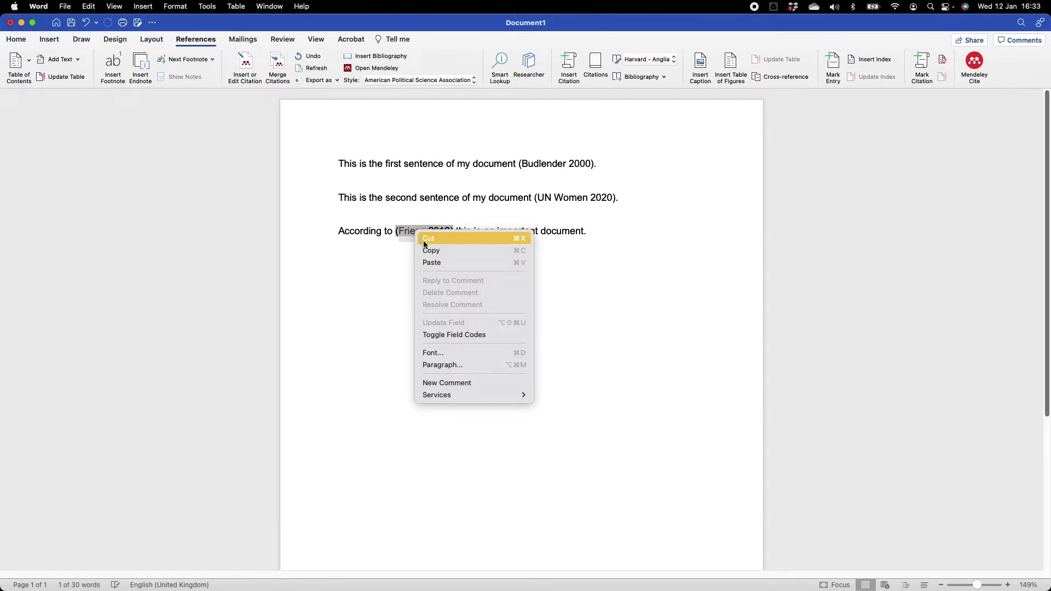
pyautogui.click(427, 250)
pyautogui.click(393, 231)
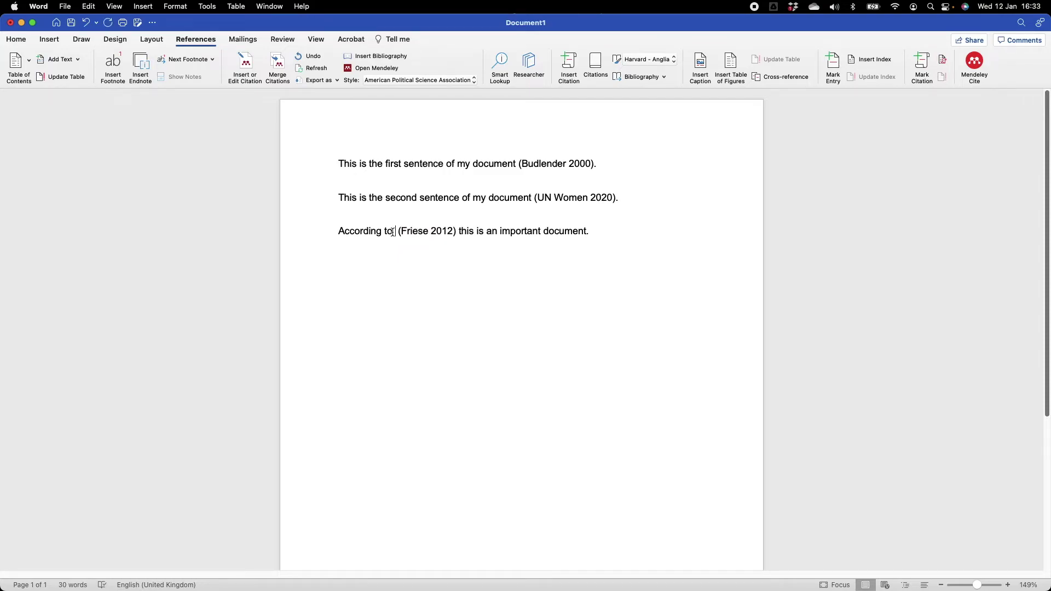
pyautogui.rightClick(395, 232)
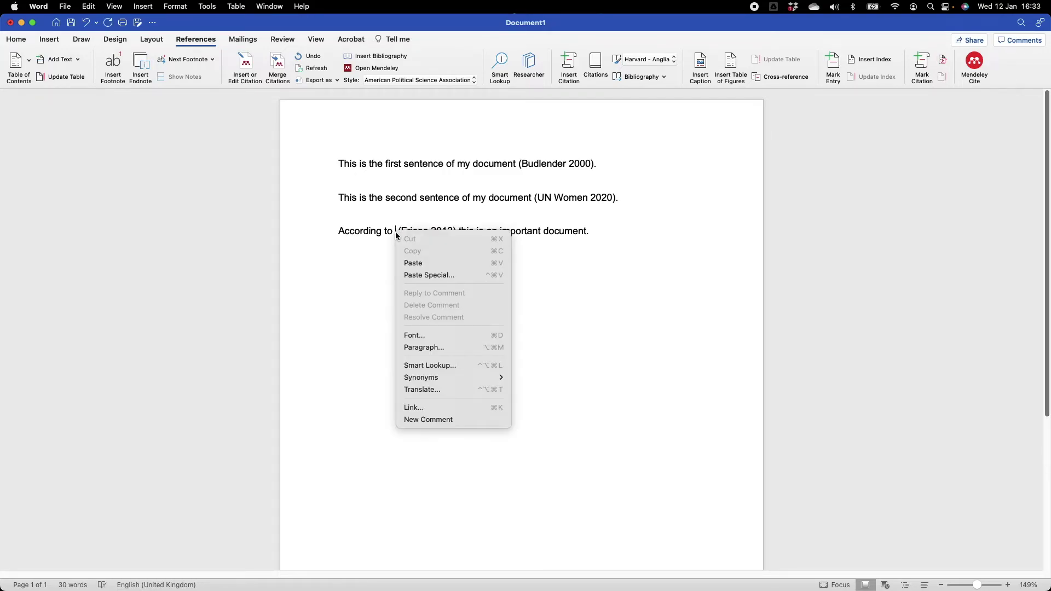
pyautogui.click(414, 263)
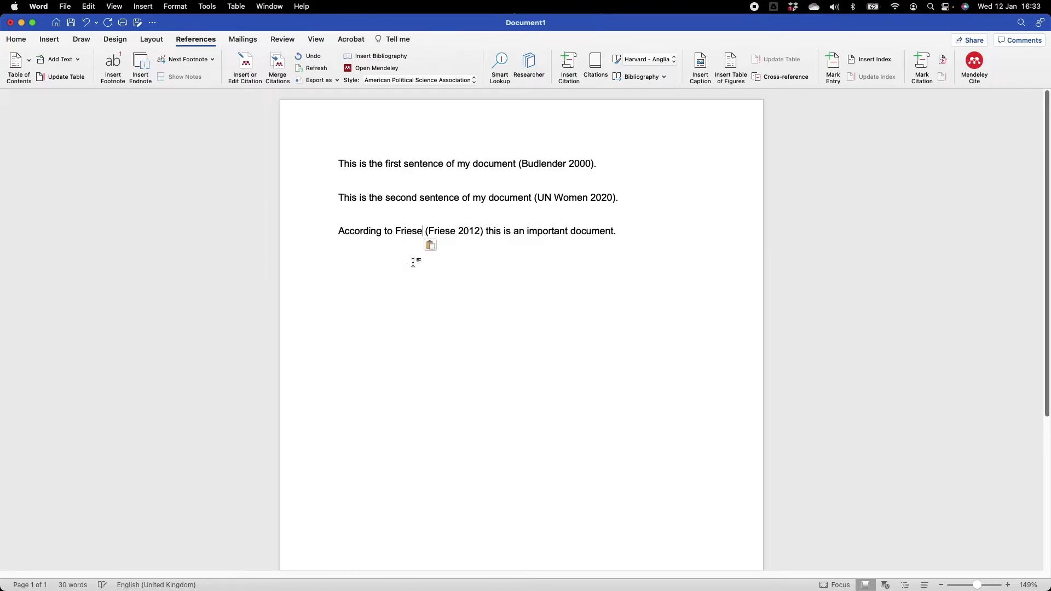
pyautogui.click(459, 231)
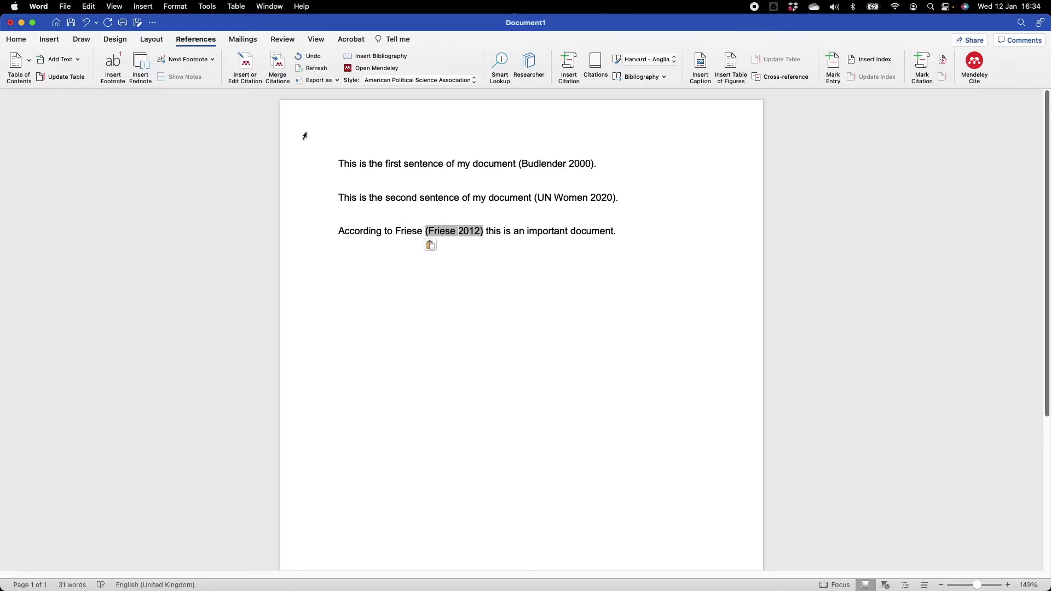
pyautogui.click(247, 67)
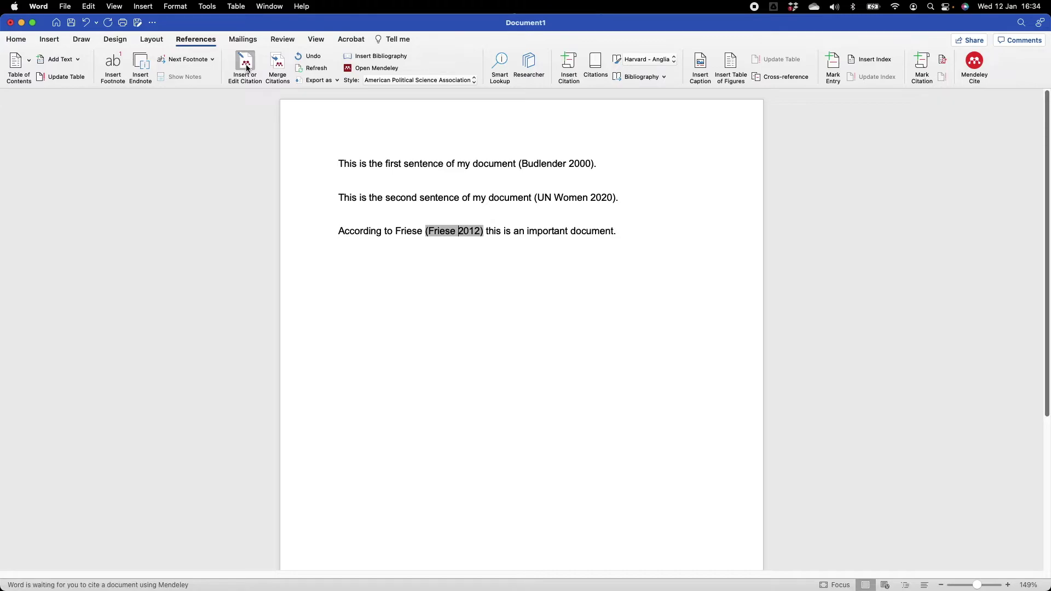
# Turn on Suppress author for the Friese 2012 citation so it shows (2012)
pyautogui.click(424, 208)
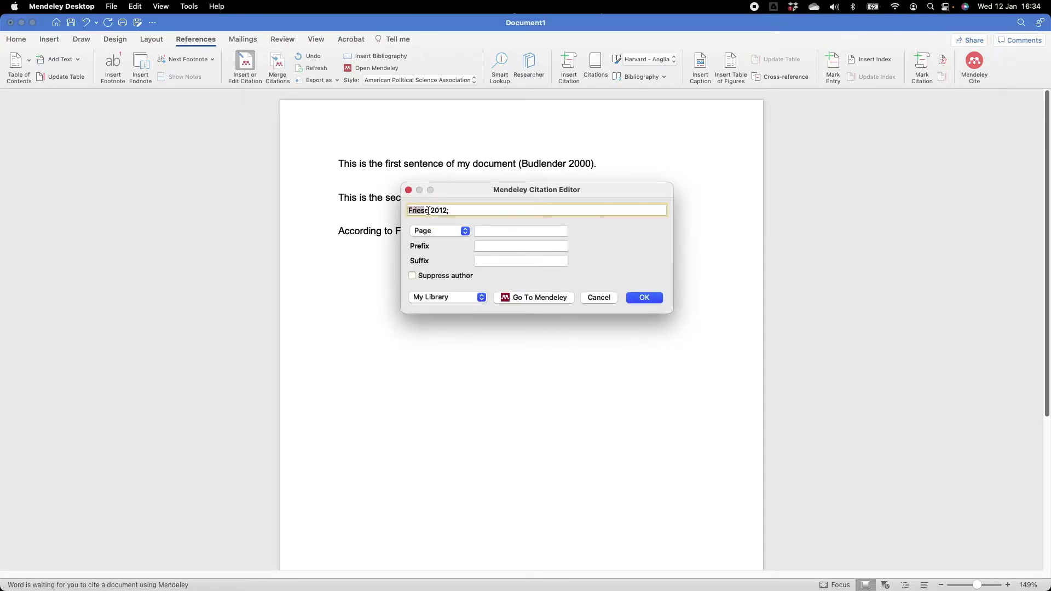
pyautogui.click(414, 277)
pyautogui.click(639, 297)
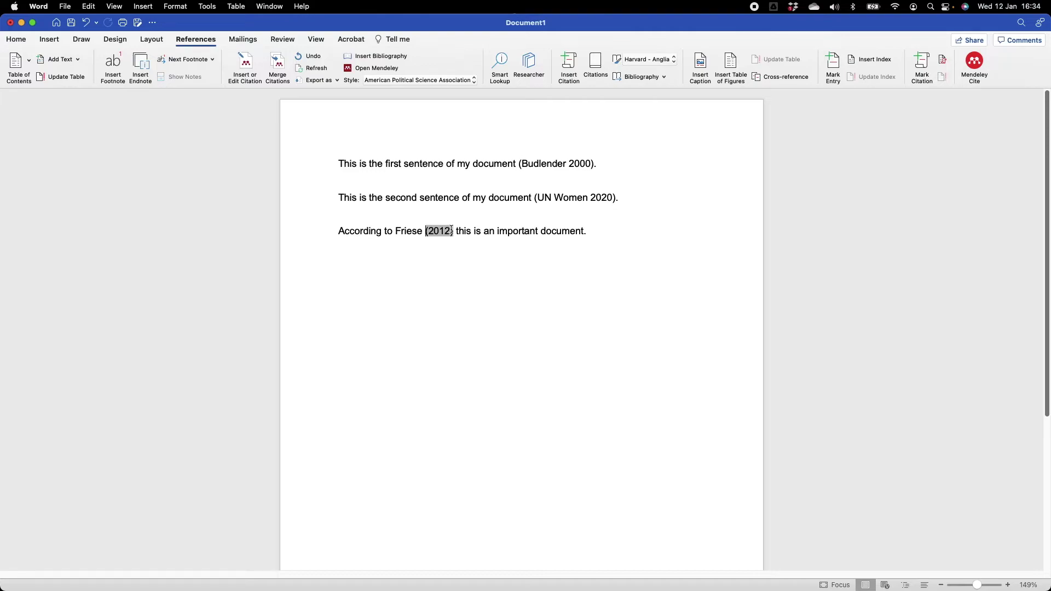
pyautogui.click(587, 233)
# Add a fourth paragraph: 'According to (UN Women 2020) this sentence is also important.'
pyautogui.press('Return')
pyautogui.write('According to')
pyautogui.click(246, 64)
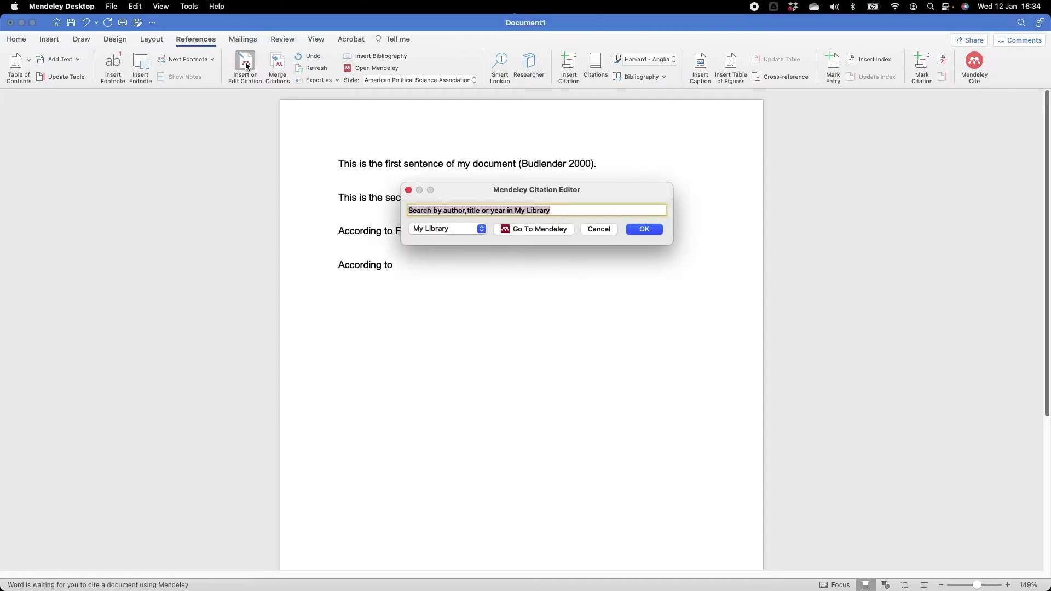
pyautogui.write('un w')
pyautogui.click(444, 244)
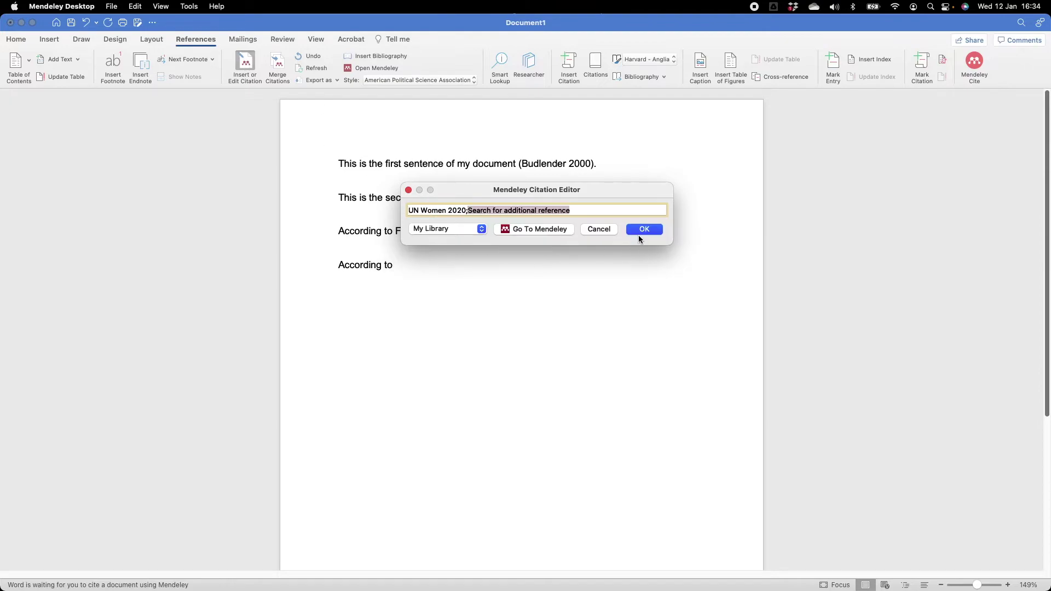
pyautogui.click(638, 233)
pyautogui.write('thi')
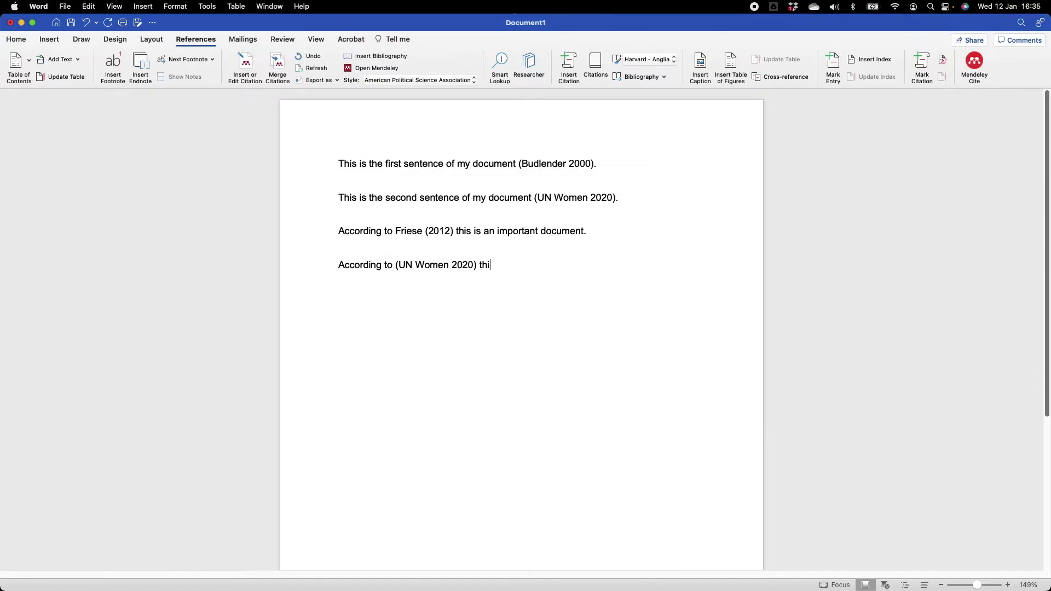
pyautogui.write('s sentence is also important.')
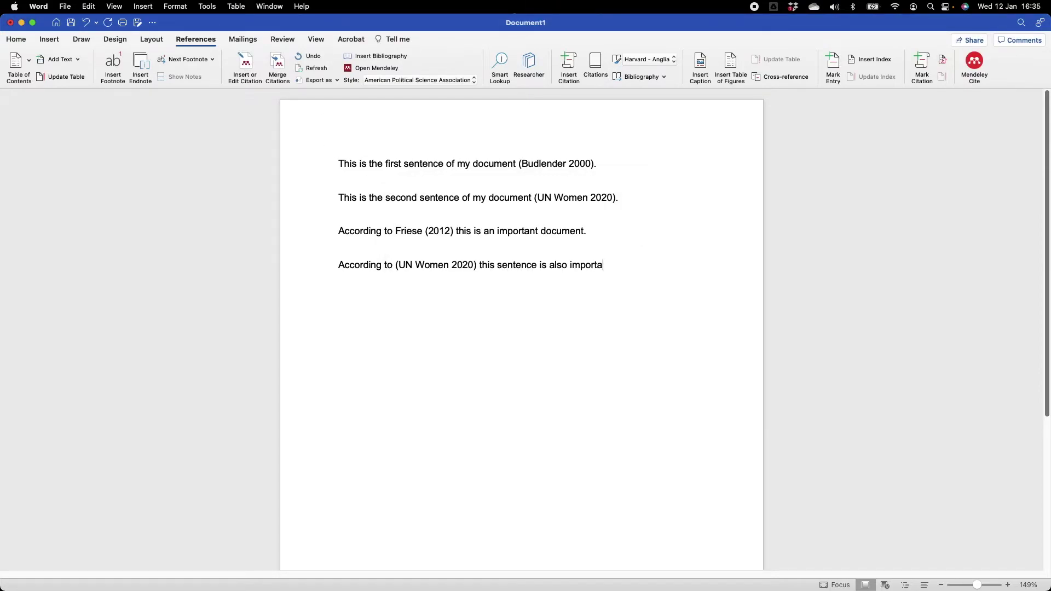
pyautogui.click(430, 263)
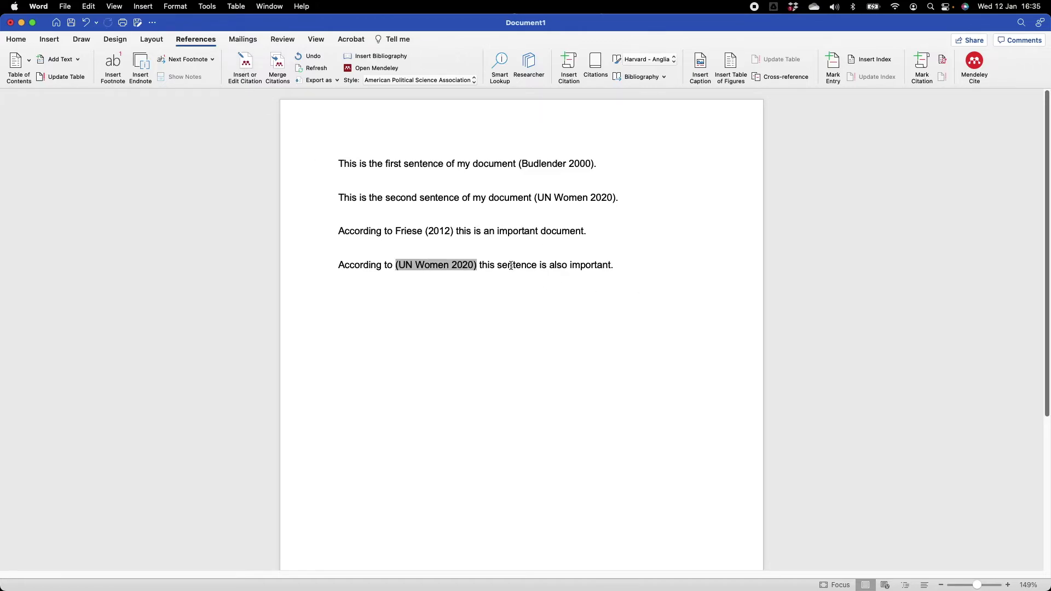
pyautogui.moveTo(447, 267); pyautogui.dragTo(403, 266)
# Copy 'UN Women' from the citation and paste it before the citation
pyautogui.rightClick(416, 264)
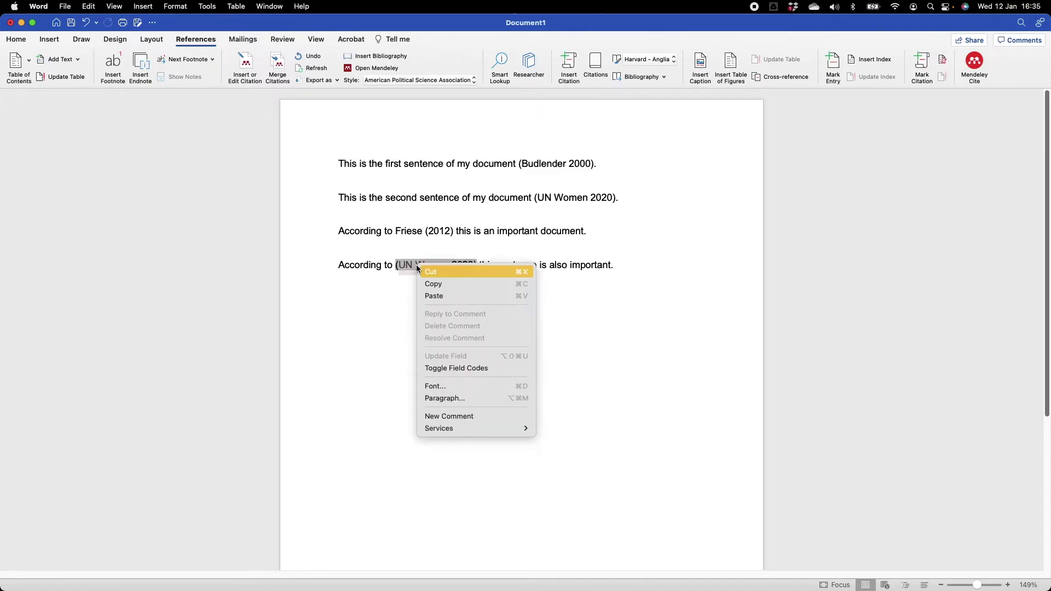
pyautogui.click(422, 276)
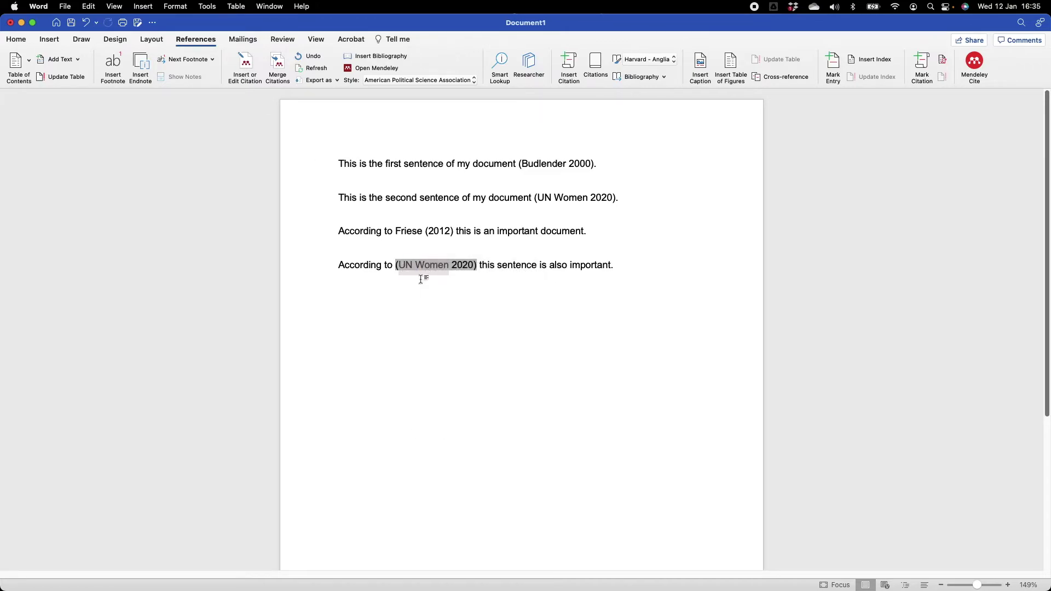
pyautogui.rightClick(395, 265)
pyautogui.click(409, 292)
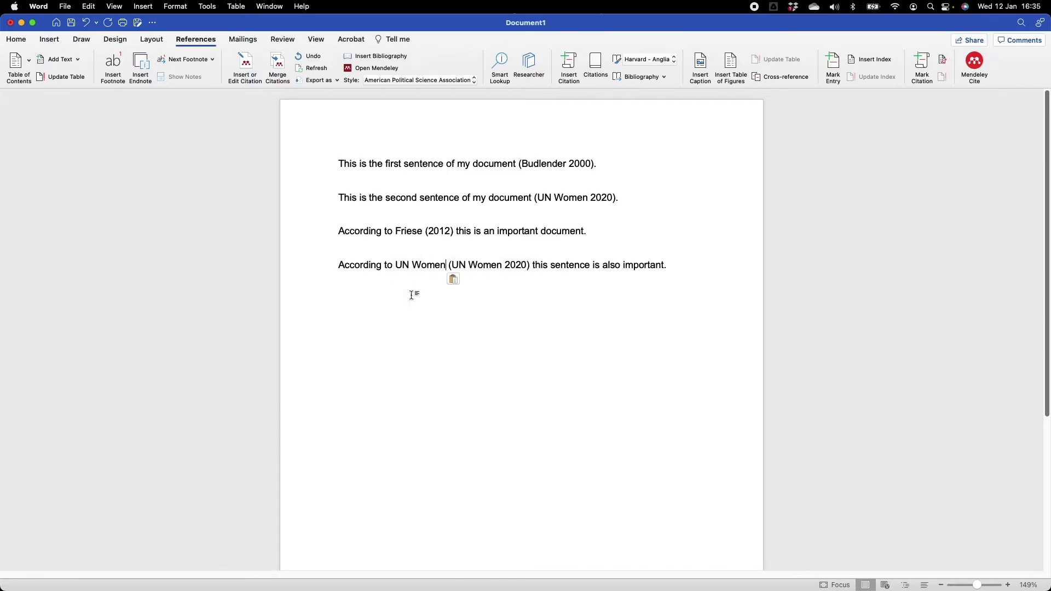
# Suppress the author in the UN Women citation so it shows only (2020)
pyautogui.click(245, 65)
pyautogui.click(433, 210)
pyautogui.click(413, 275)
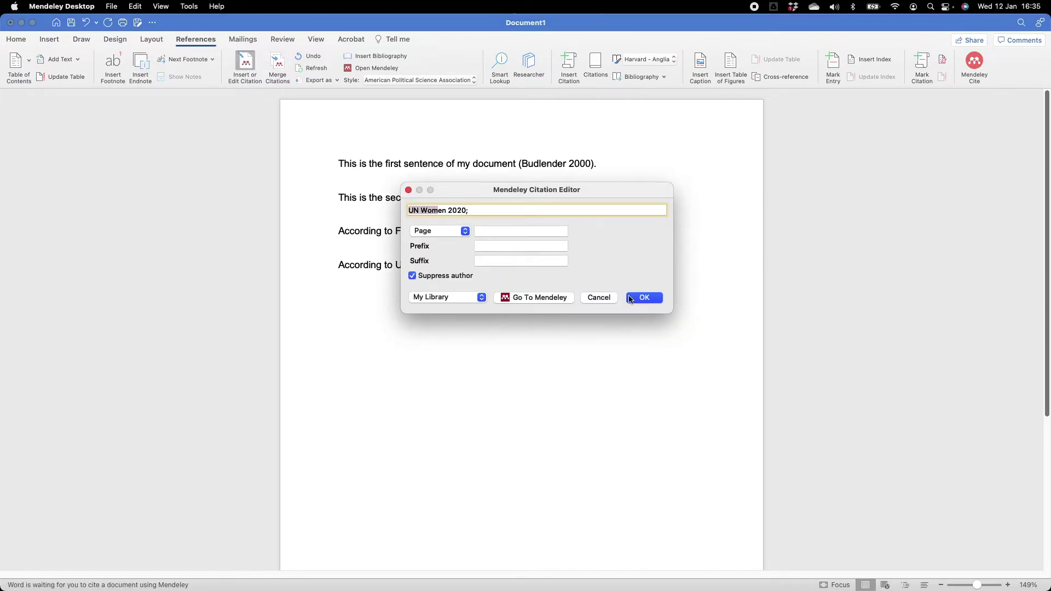
pyautogui.click(643, 297)
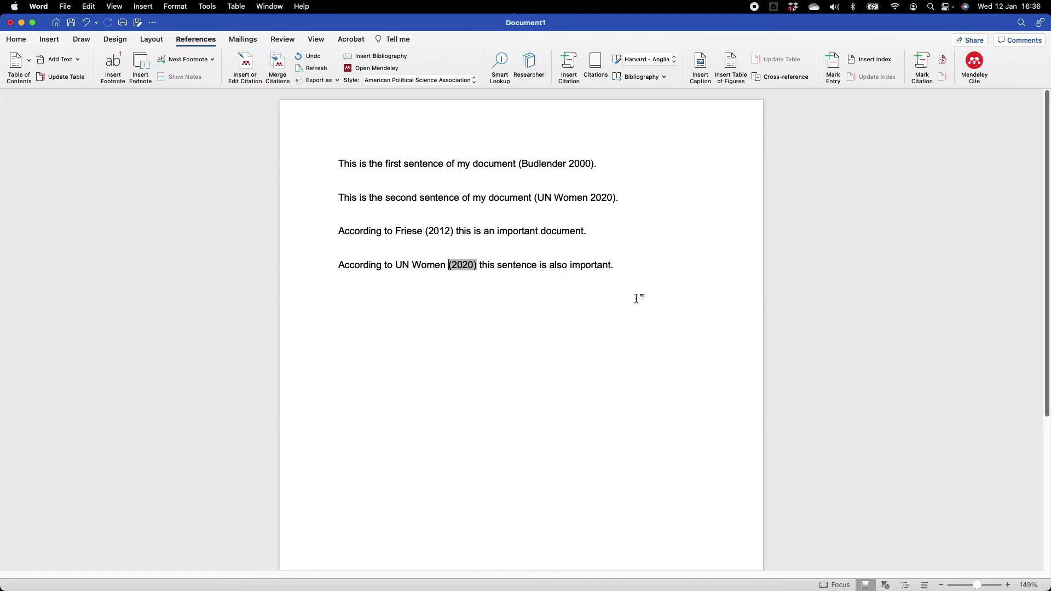
# Put quotation marks around 'sentence of my document' in the first line
pyautogui.click(404, 163)
pyautogui.write('"')
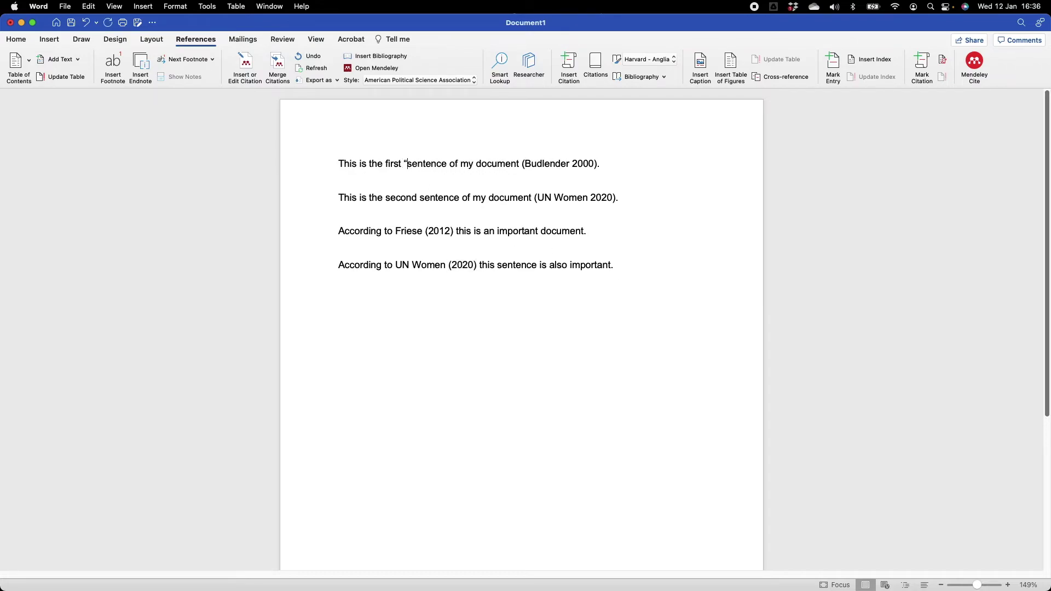
pyautogui.click(520, 164)
pyautogui.write('"')
# Add page 7 to the Budlender citation so it reads (Budlender 2000, 7)
pyautogui.click(563, 164)
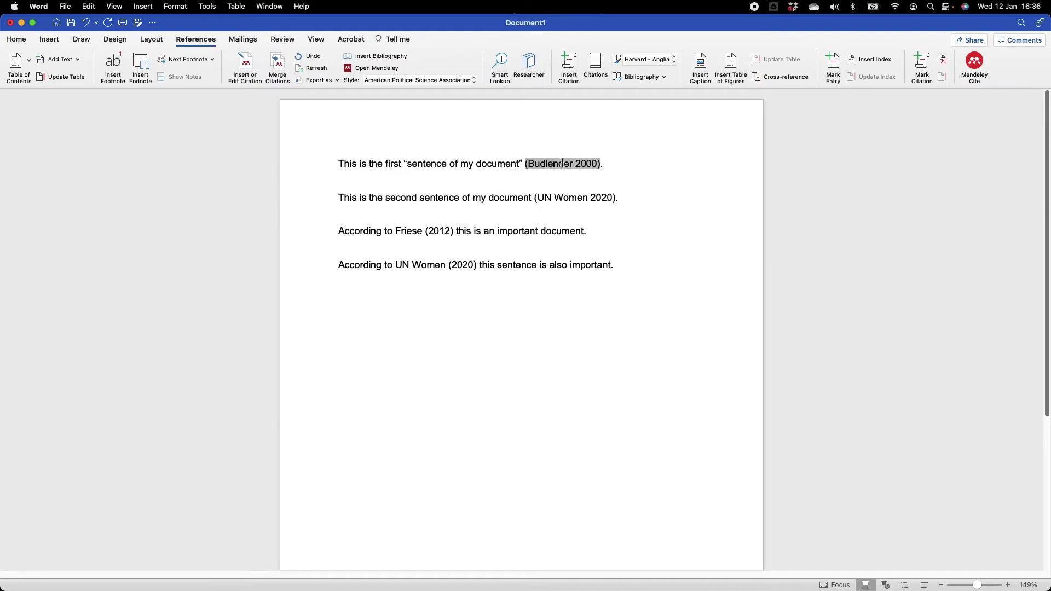
pyautogui.click(251, 65)
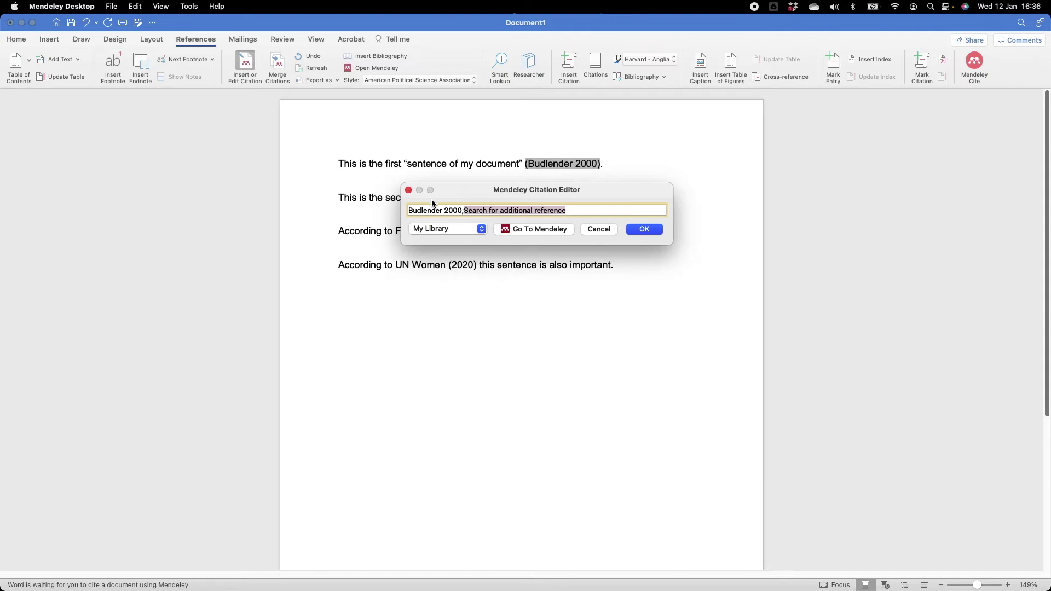
pyautogui.click(434, 211)
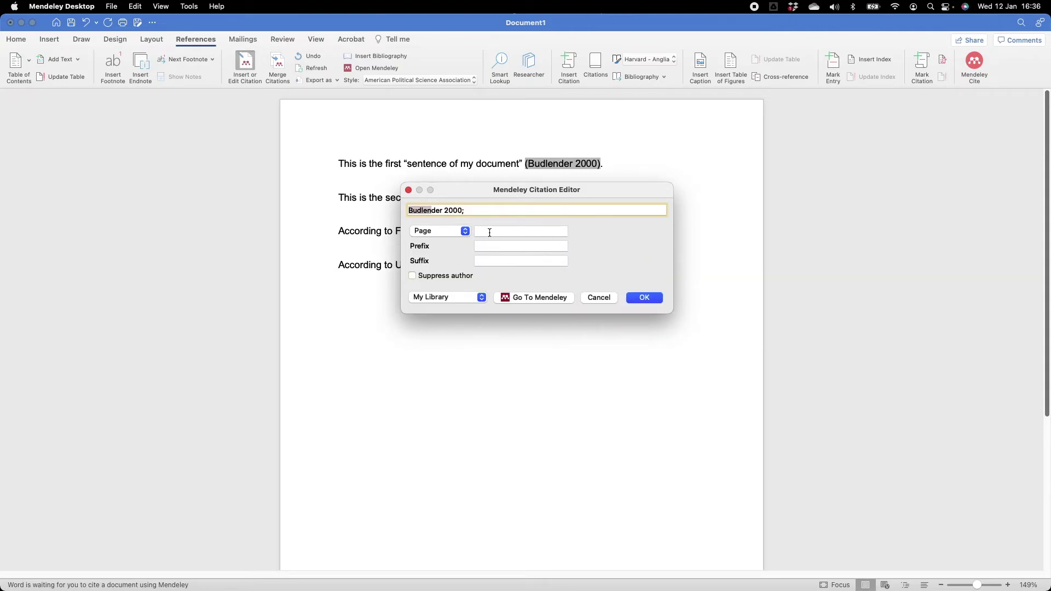
pyautogui.click(490, 232)
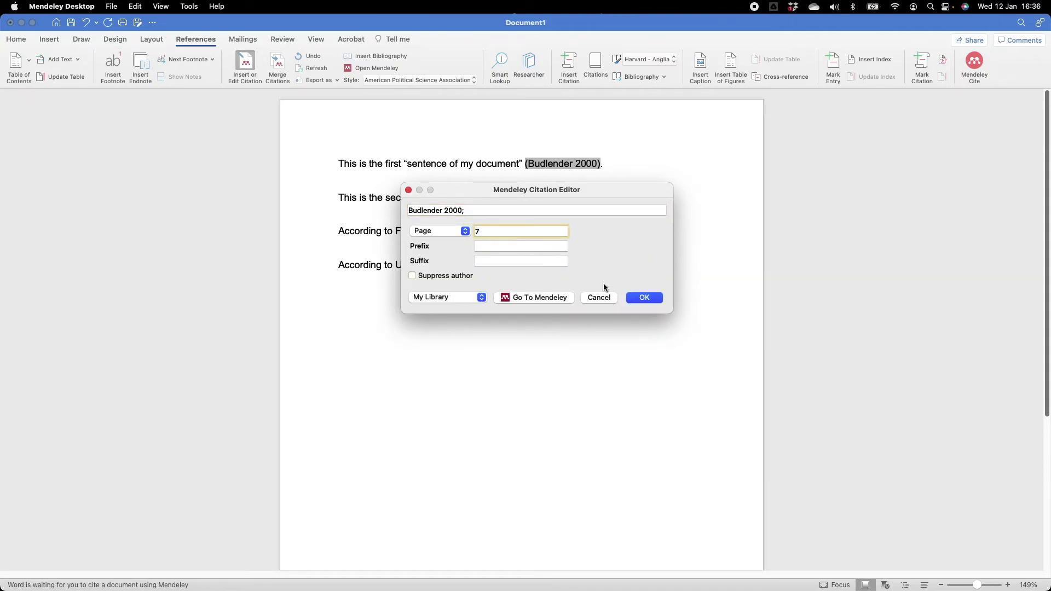
pyautogui.click(643, 298)
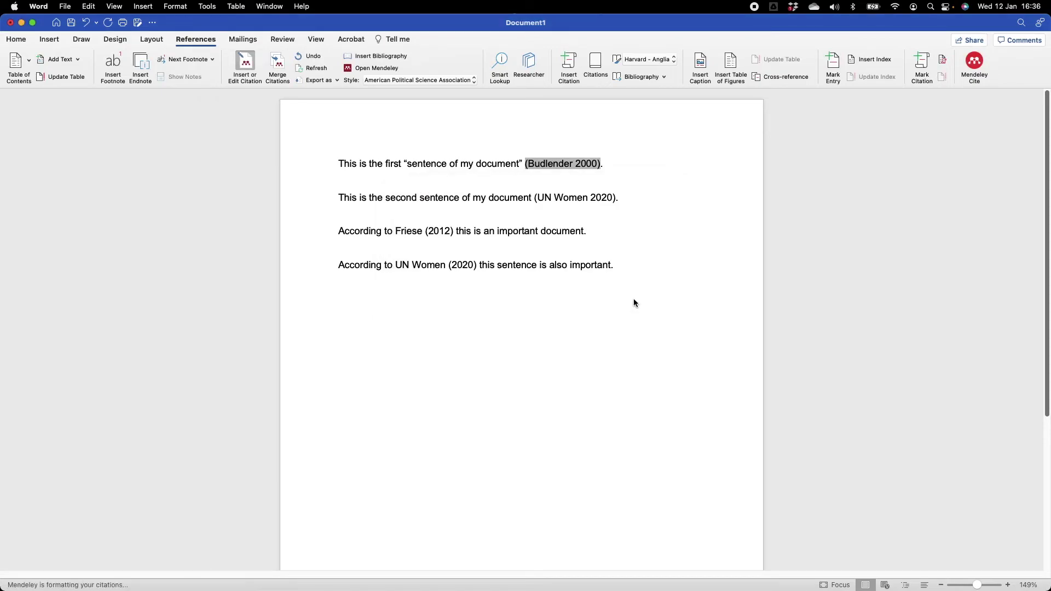
pyautogui.click(616, 221)
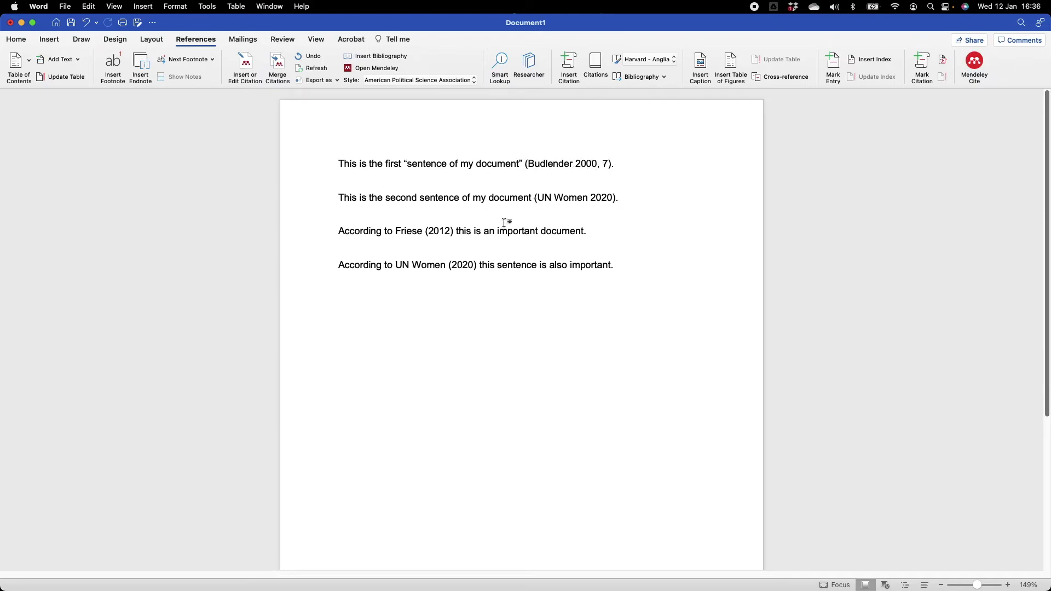
pyautogui.click(442, 232)
# Edit the Friese (2012) citation to include page 300 so it reads (2012, 300)
pyautogui.click(246, 66)
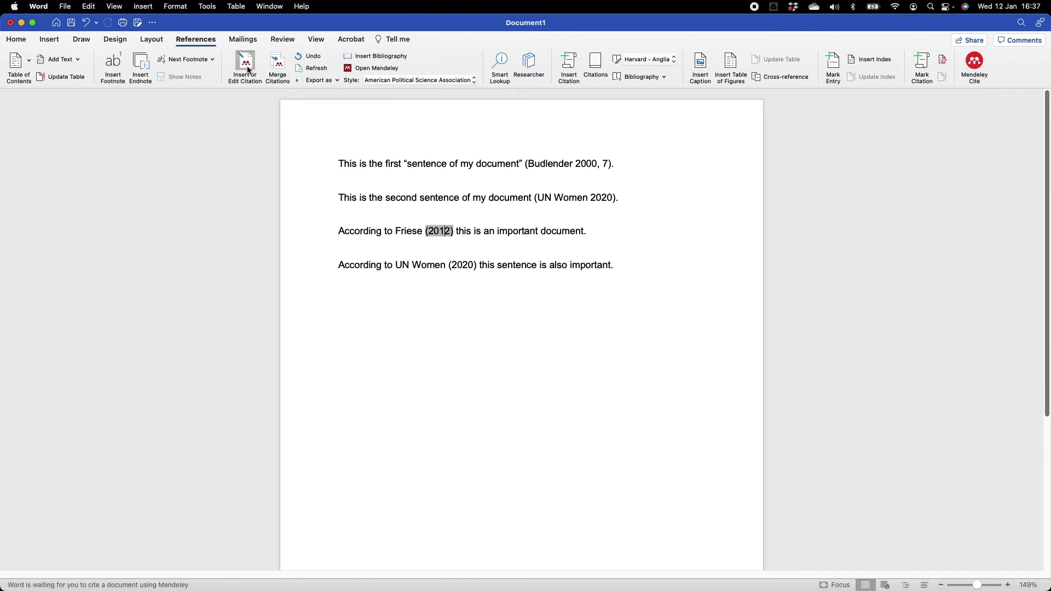
pyautogui.click(434, 208)
pyautogui.write('300')
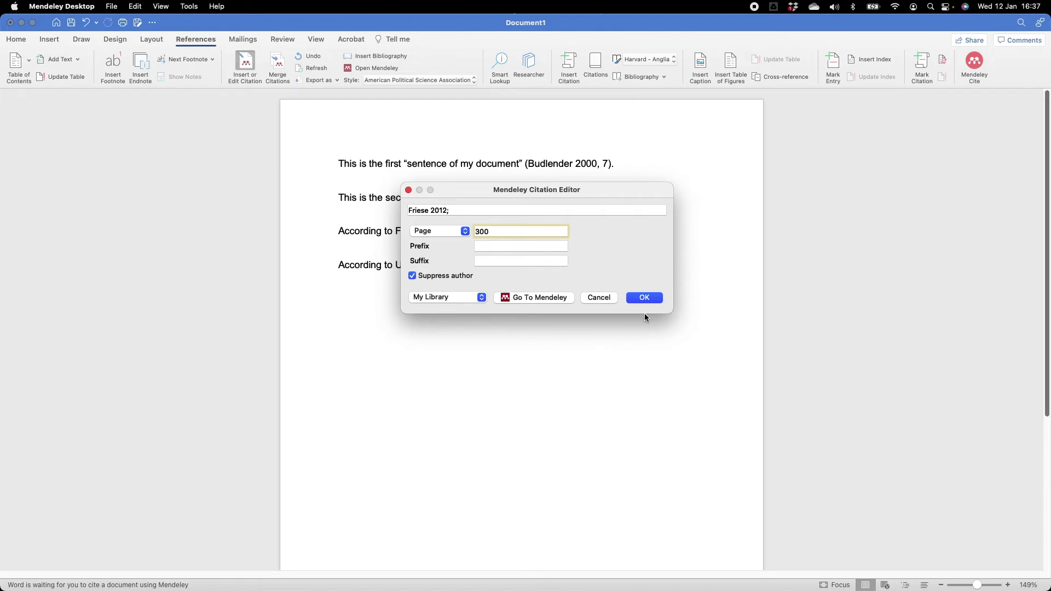
pyautogui.click(642, 297)
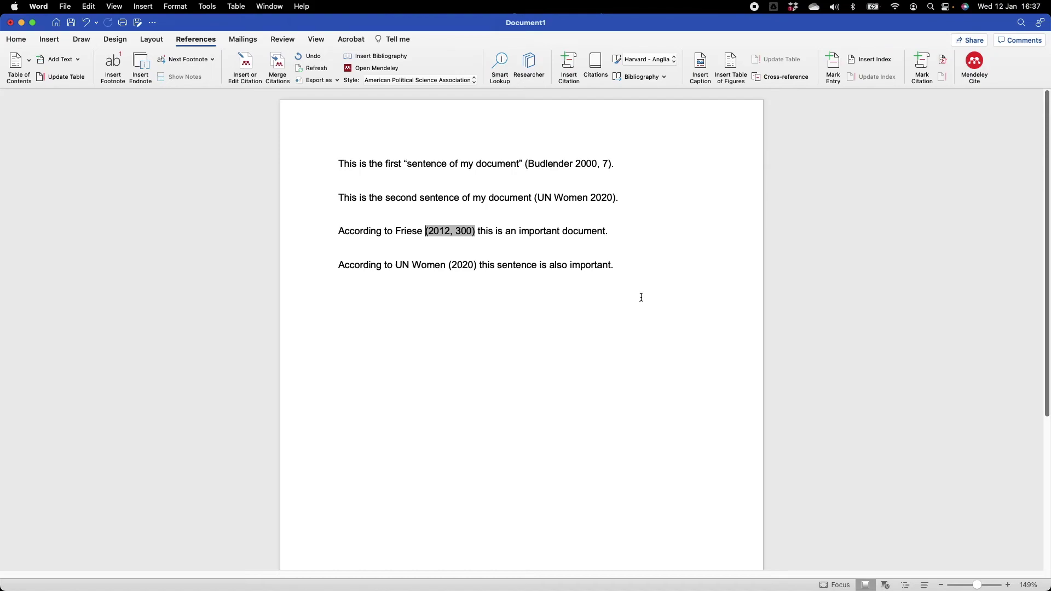
# Start a new paragraph reading 'This is the fifth sentence of my document'
pyautogui.click(624, 265)
pyautogui.press('Return')
pyautogui.write('This is the fifth s')
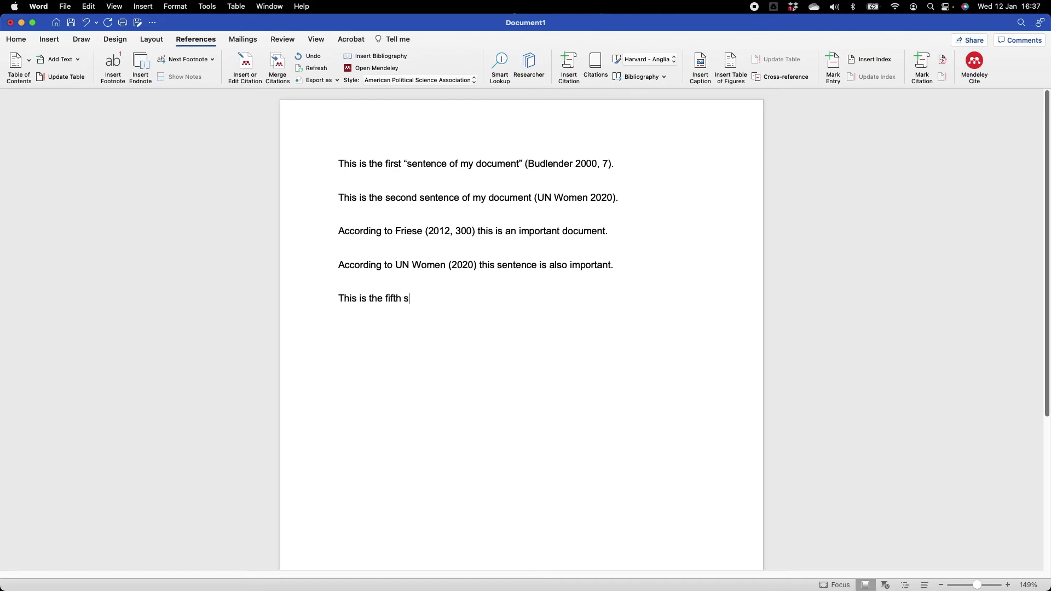
pyautogui.write('entence of my document')
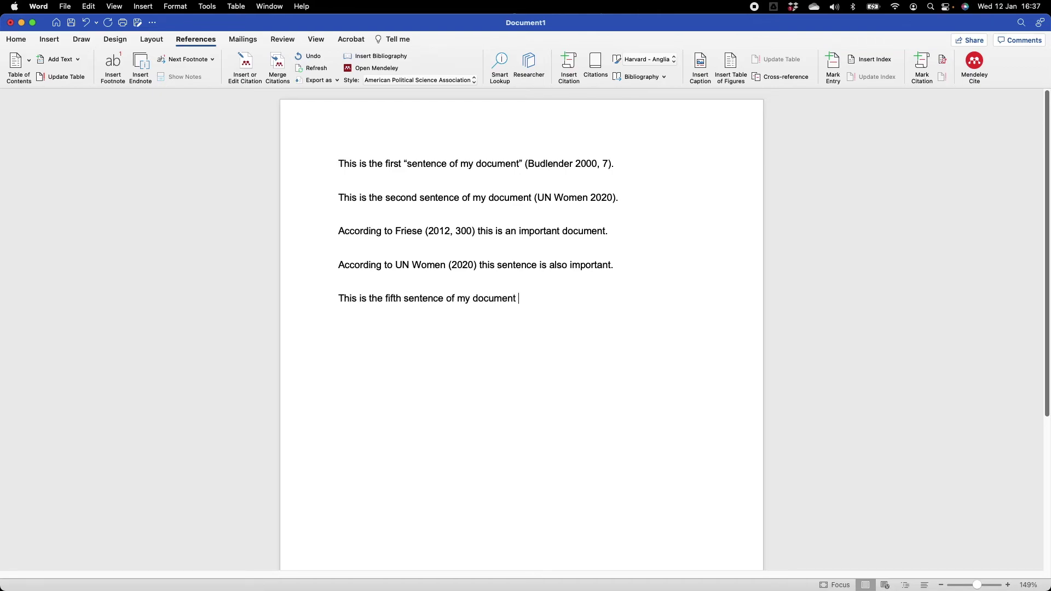
# Cite Friese 2012 at the end of the fifth sentence
pyautogui.click(245, 66)
pyautogui.write('frie')
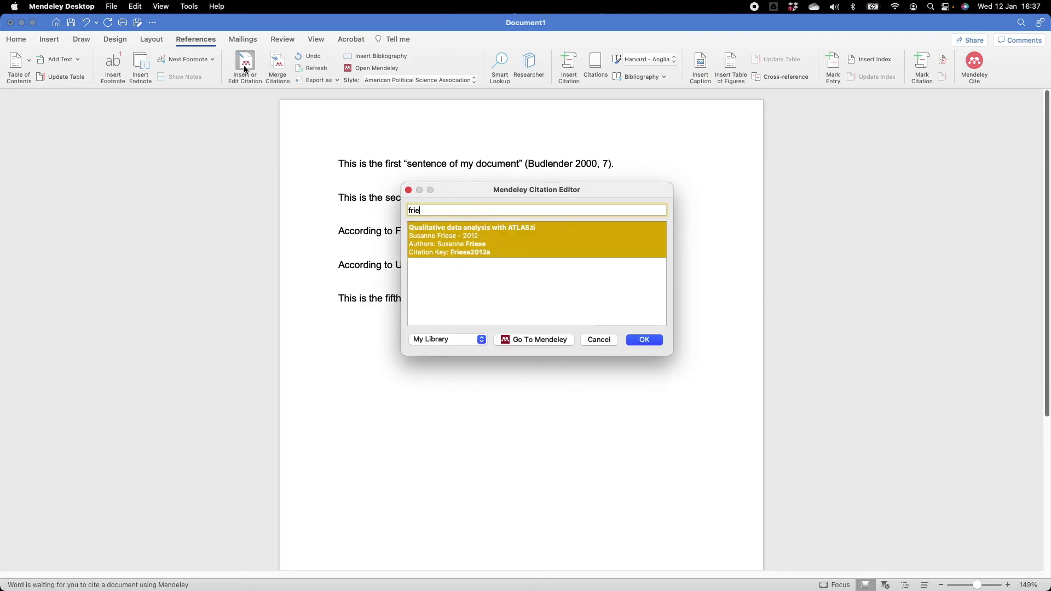
pyautogui.press('Return')
pyautogui.click(635, 227)
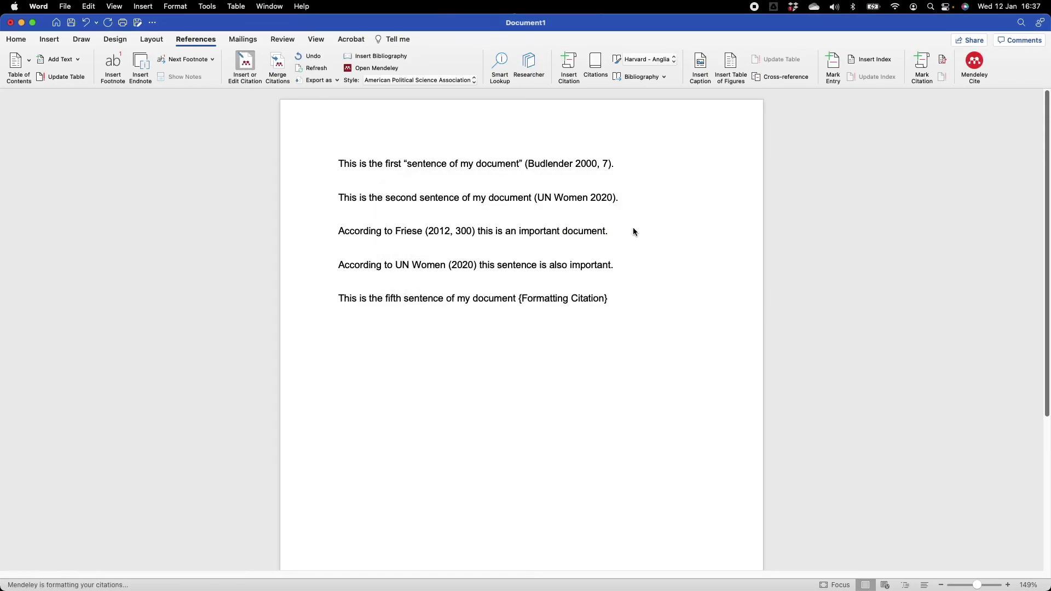
# Add a separate Budlender 2000 citation after it and select both citations
pyautogui.click(245, 66)
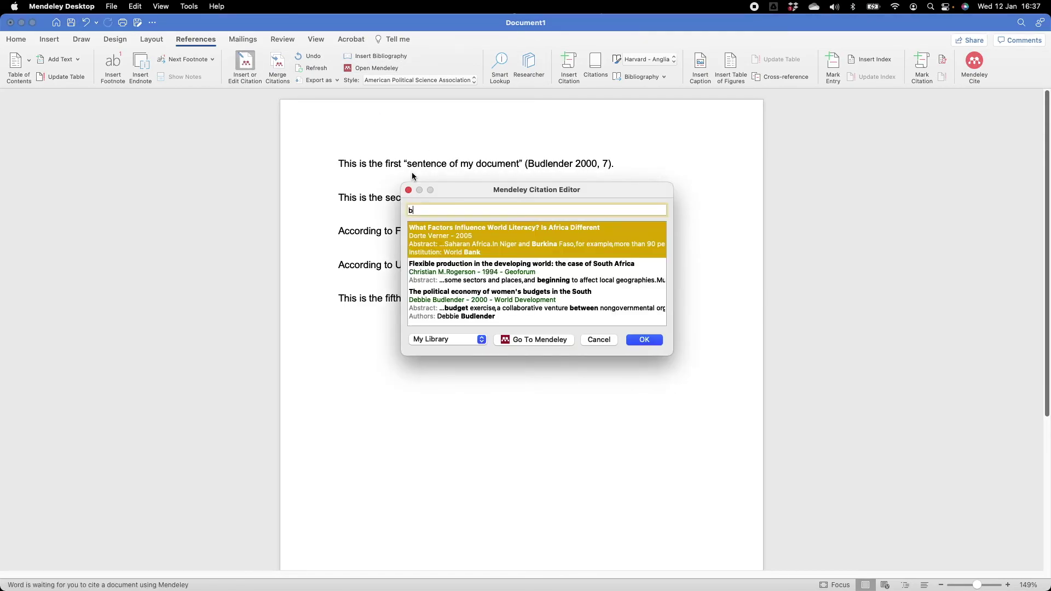
pyautogui.write('bud')
pyautogui.press('Return')
pyautogui.click(633, 227)
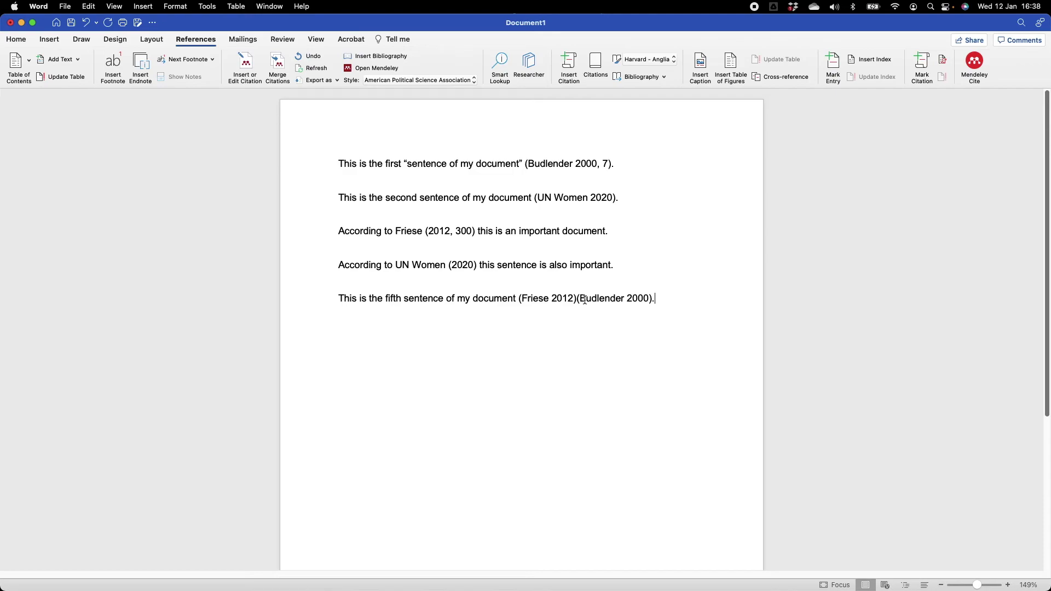
pyautogui.moveTo(520, 298); pyautogui.dragTo(597, 298)
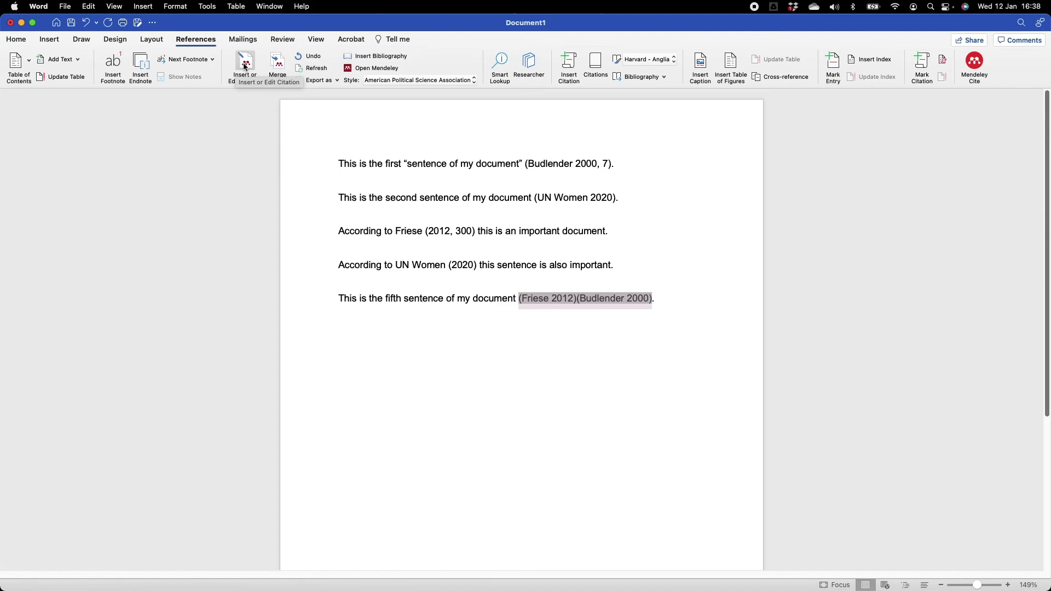
# Merge the citations into (Budlender 2000; Friese 2012) and type 'This is the sixth sentence of my document'
pyautogui.click(277, 65)
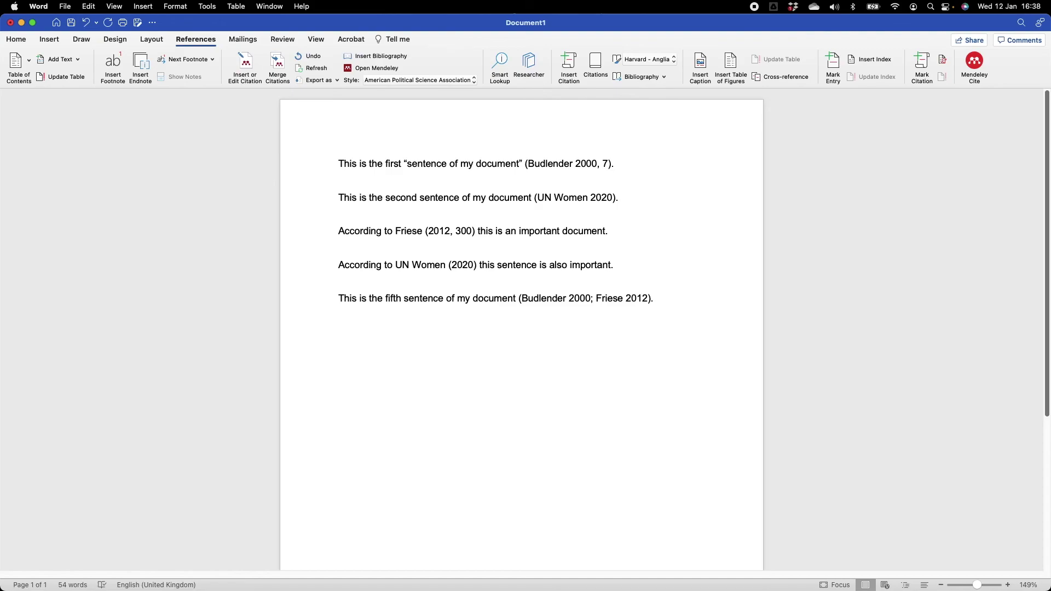
pyautogui.write('This is the sixth sentence of my document')
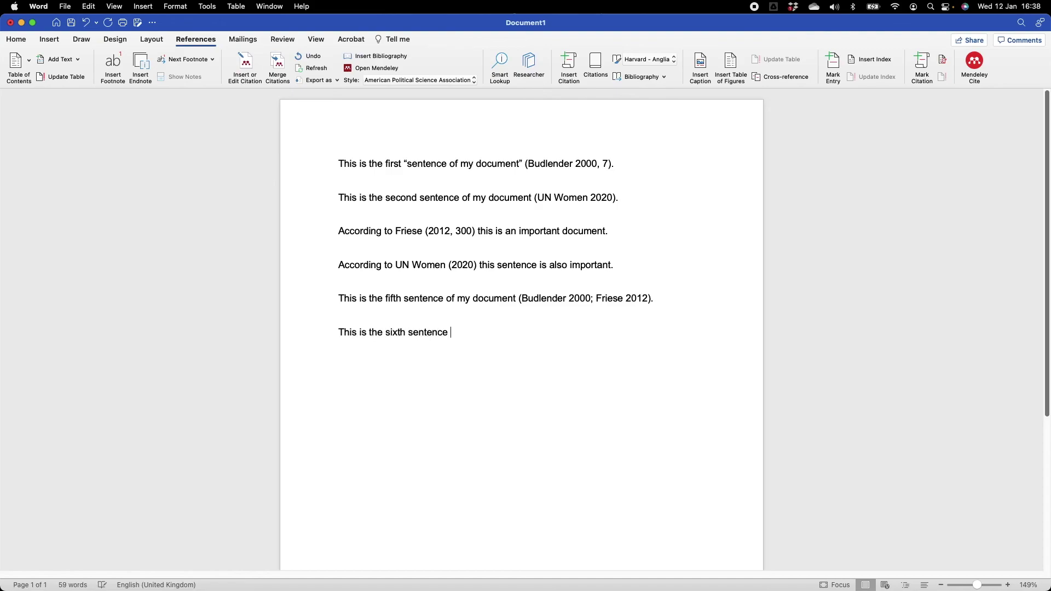
# Insert one citation with Budlender 2000, Friese 2012 and Verner 2005, then add a period
pyautogui.click(247, 65)
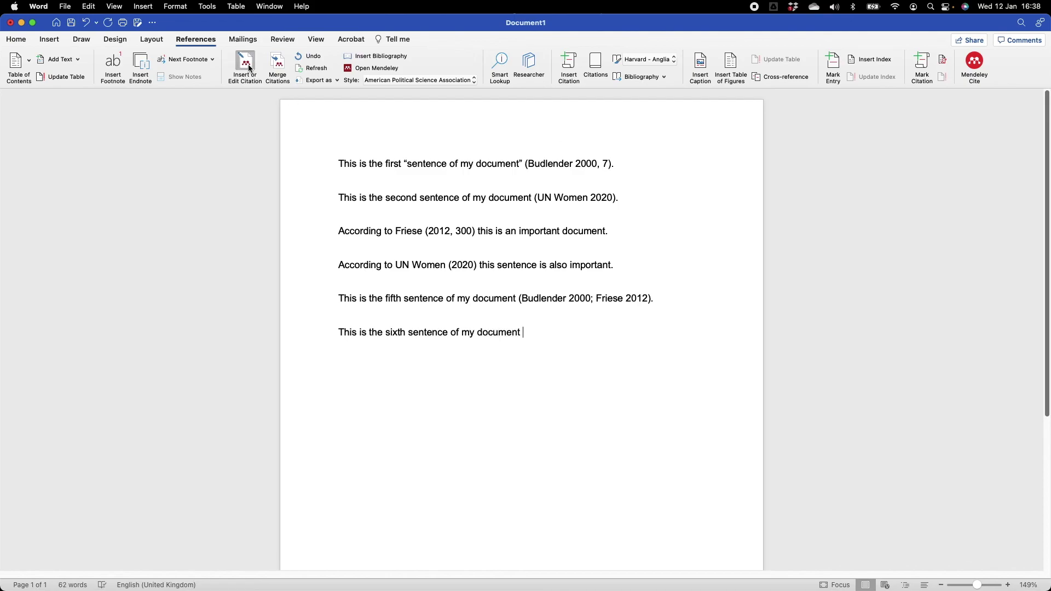
pyautogui.write('bu')
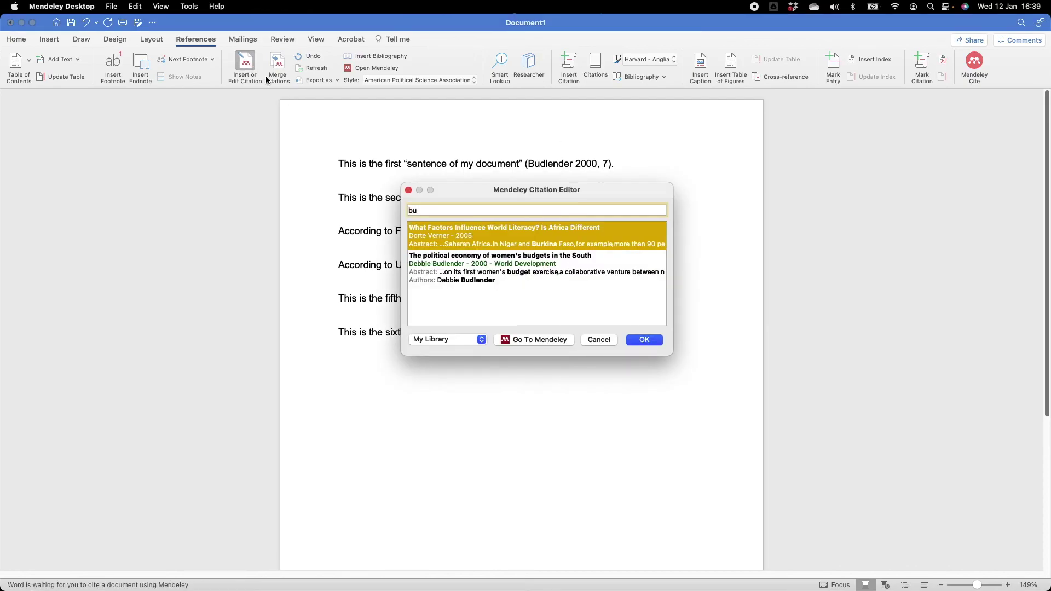
pyautogui.click(459, 266)
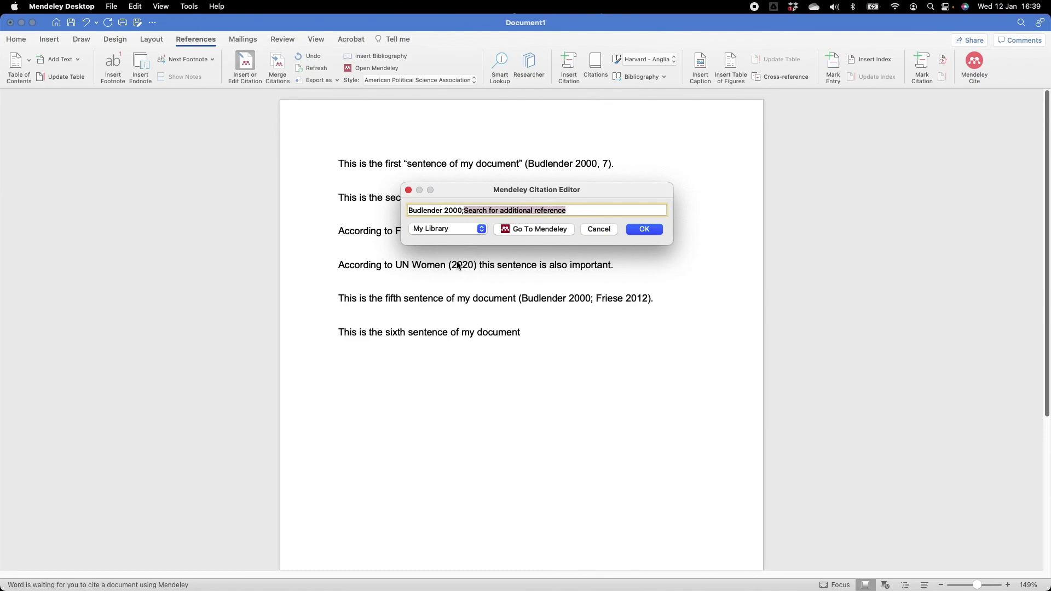
pyautogui.write('frie')
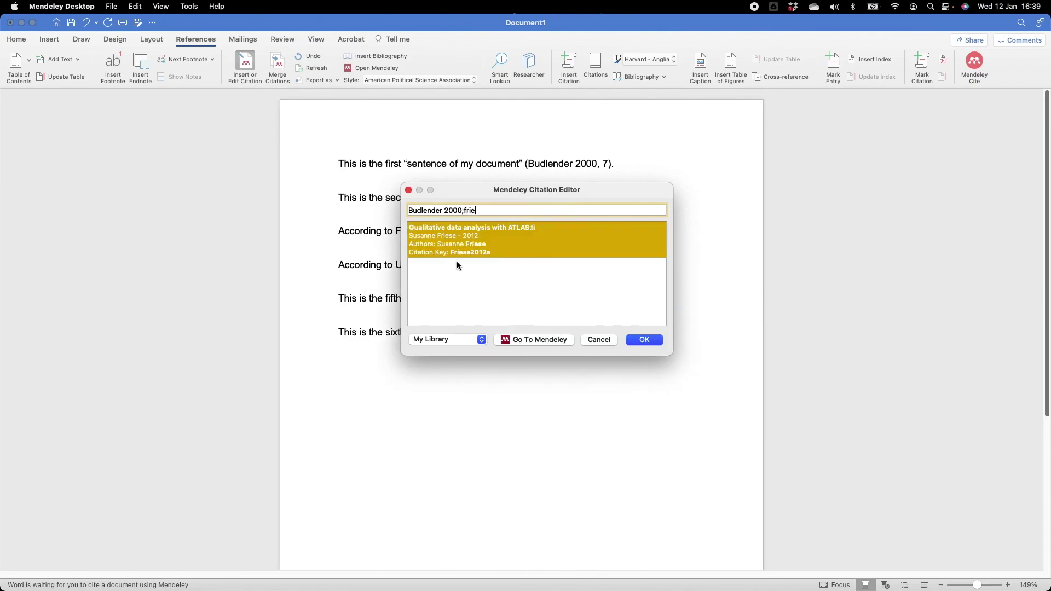
pyautogui.click(473, 244)
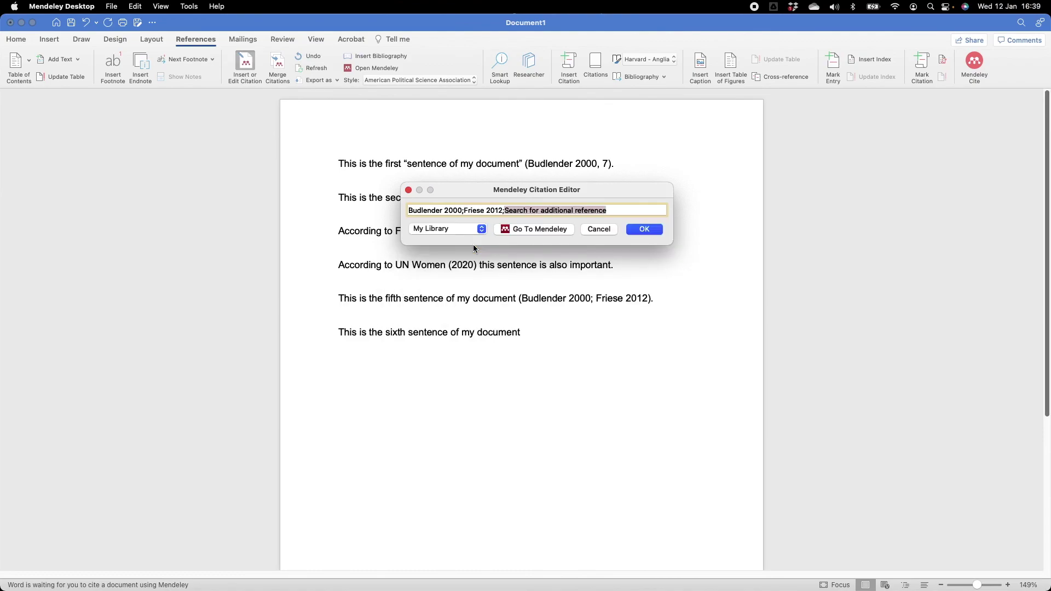
pyautogui.write('do')
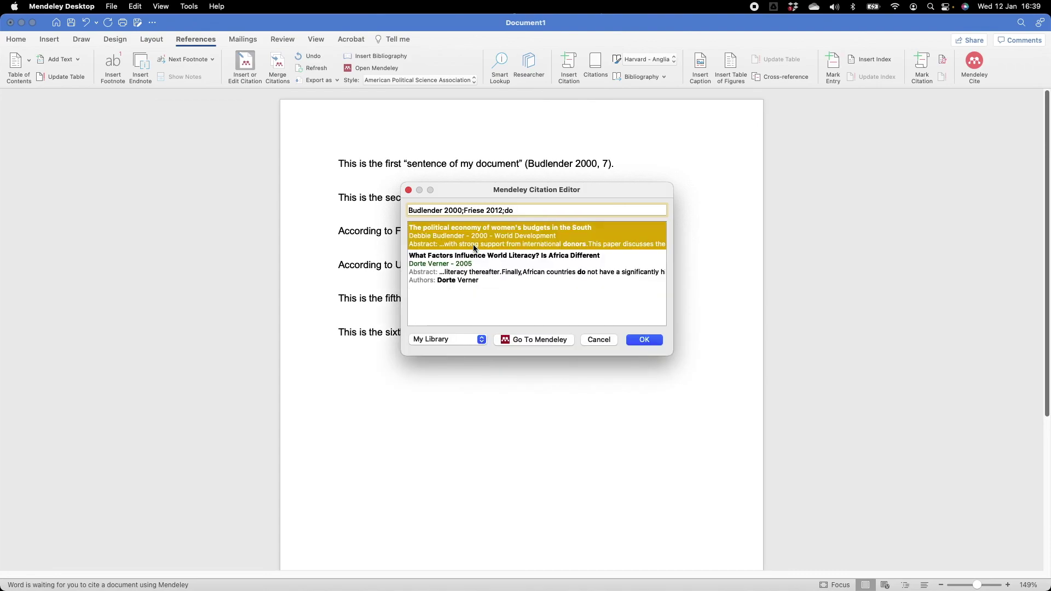
pyautogui.click(476, 265)
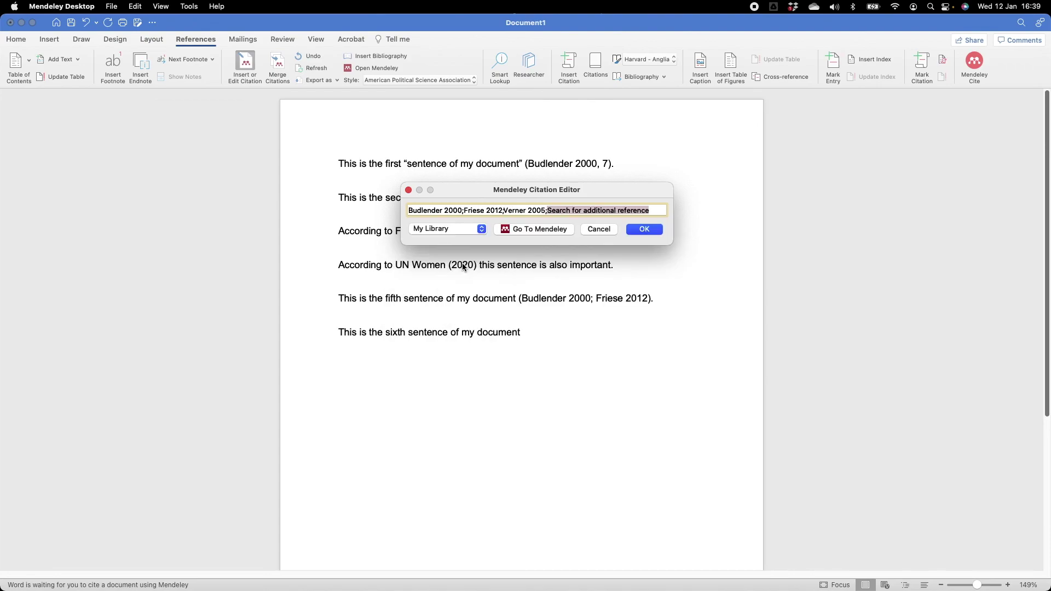
pyautogui.click(644, 229)
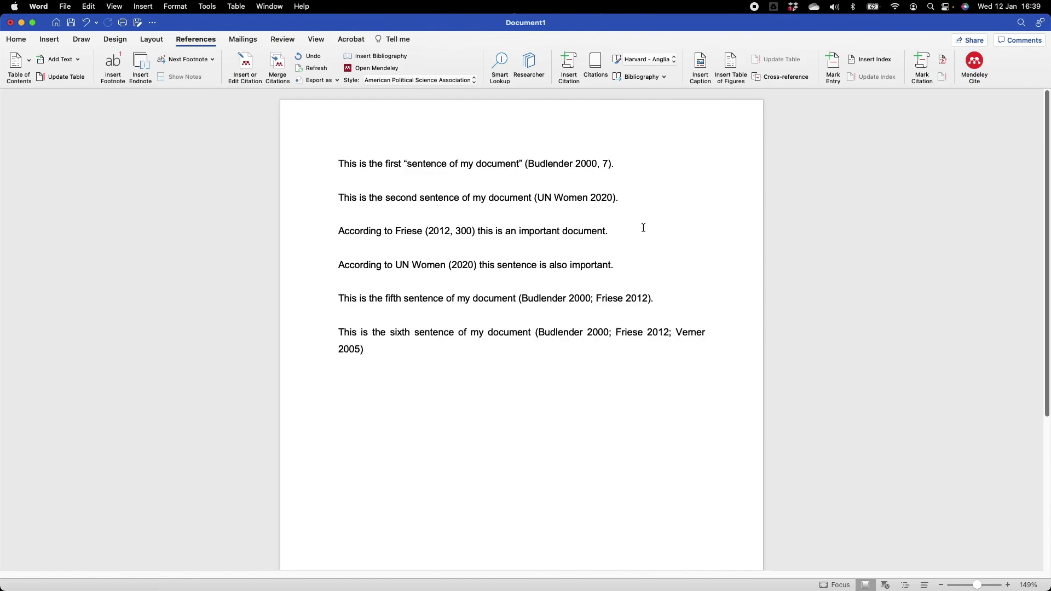
pyautogui.write('.')
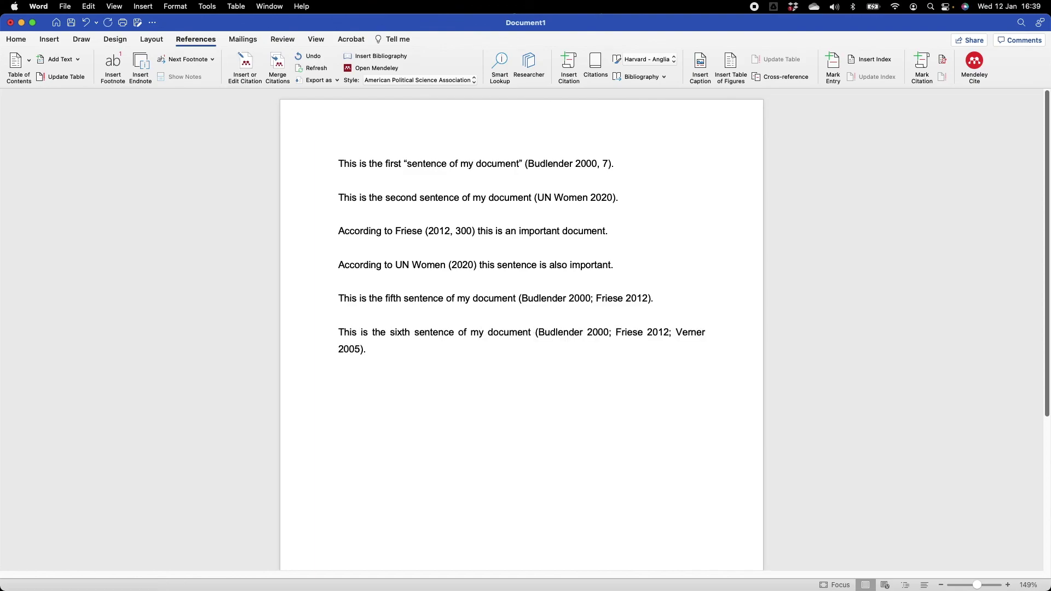